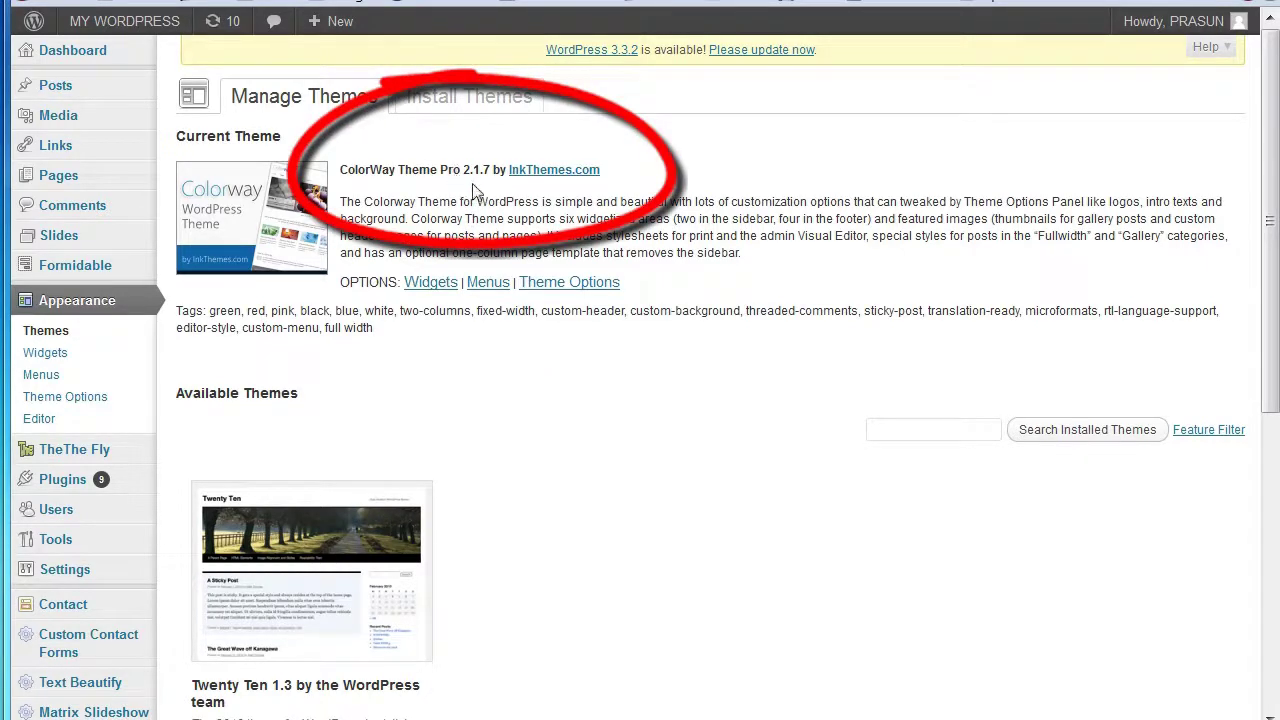
Review the old ColorWay theme's version and its saved logo, favicon and slider settings
drag(440, 170, 487, 170)
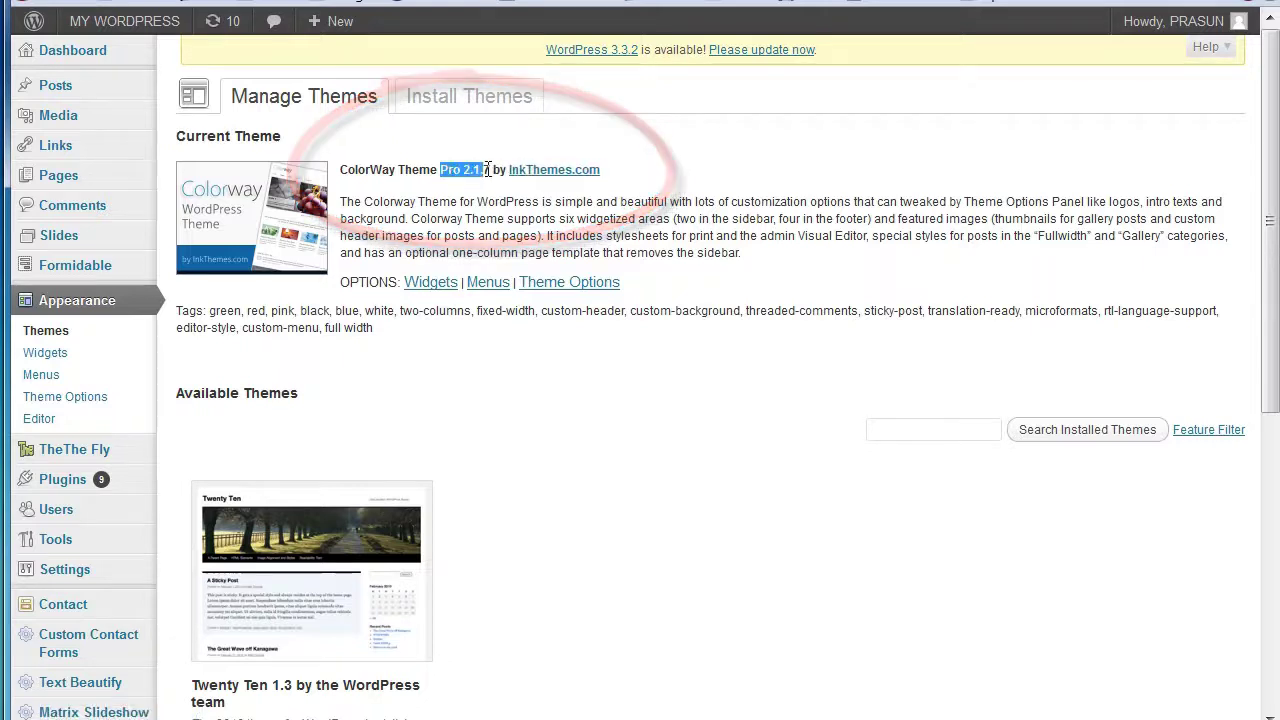
click(574, 380)
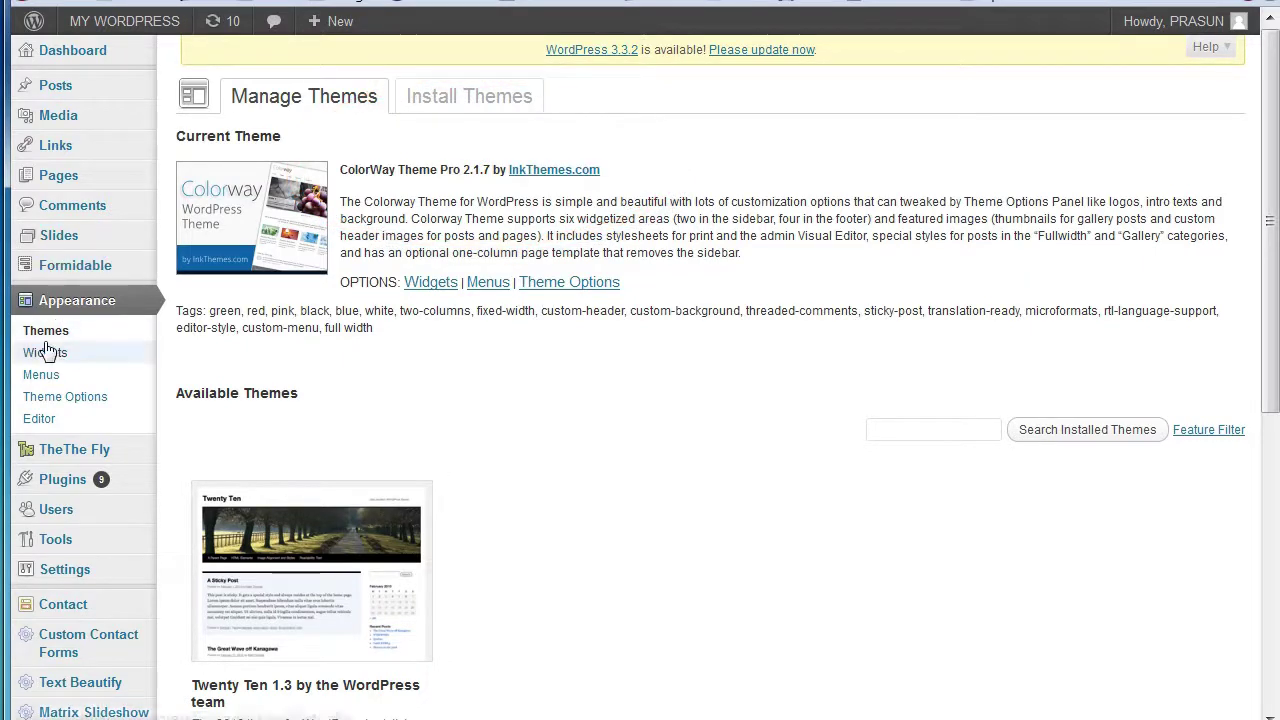
click(562, 284)
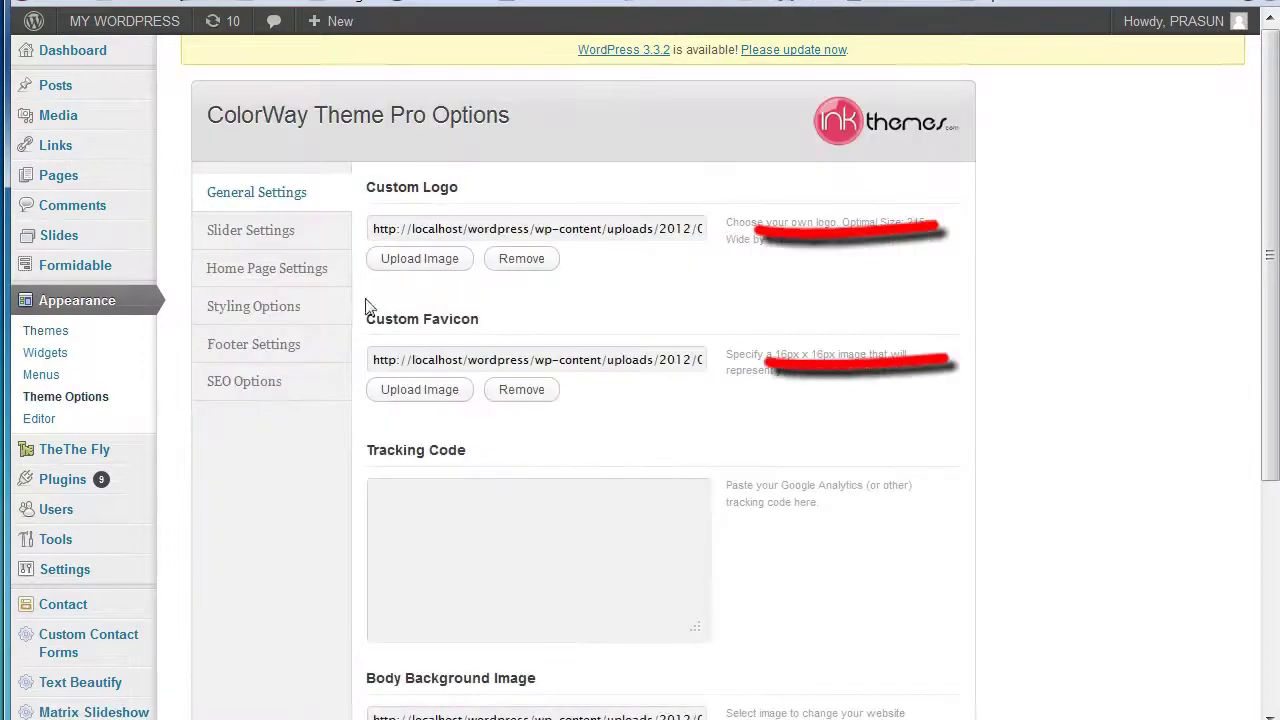
triple_click(414, 231)
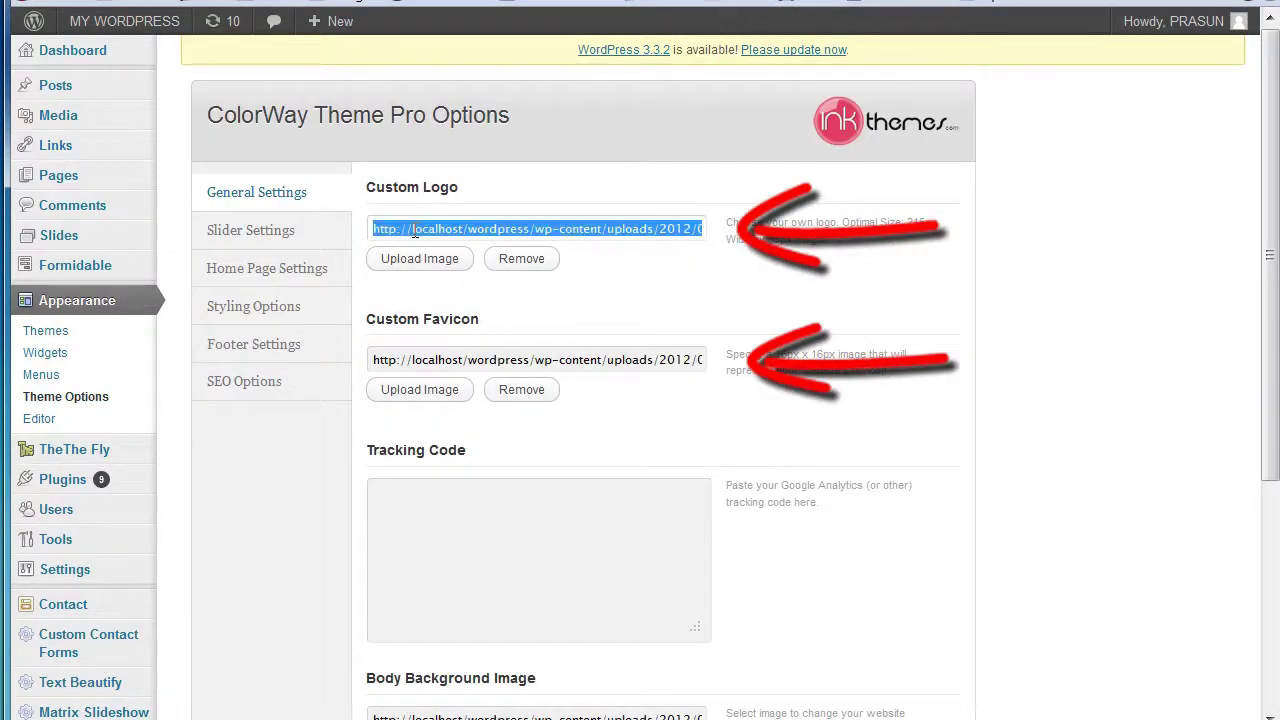
triple_click(464, 368)
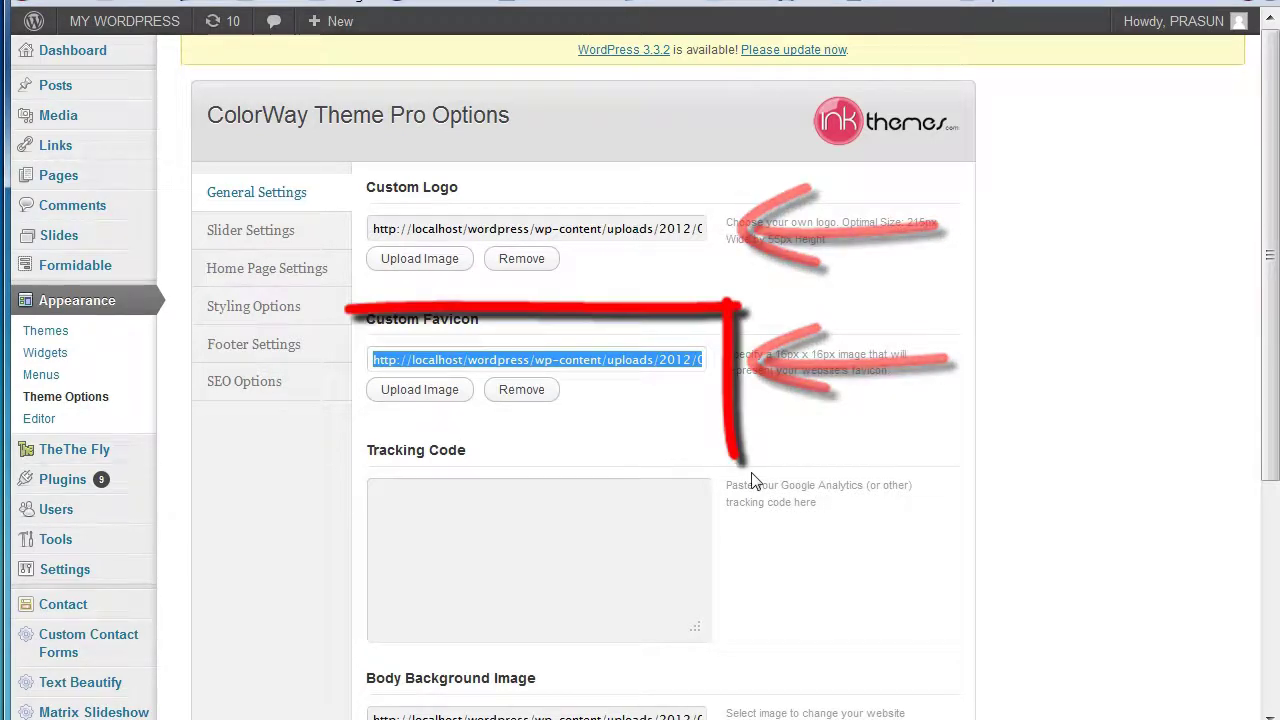
scroll(753, 482, down, 4)
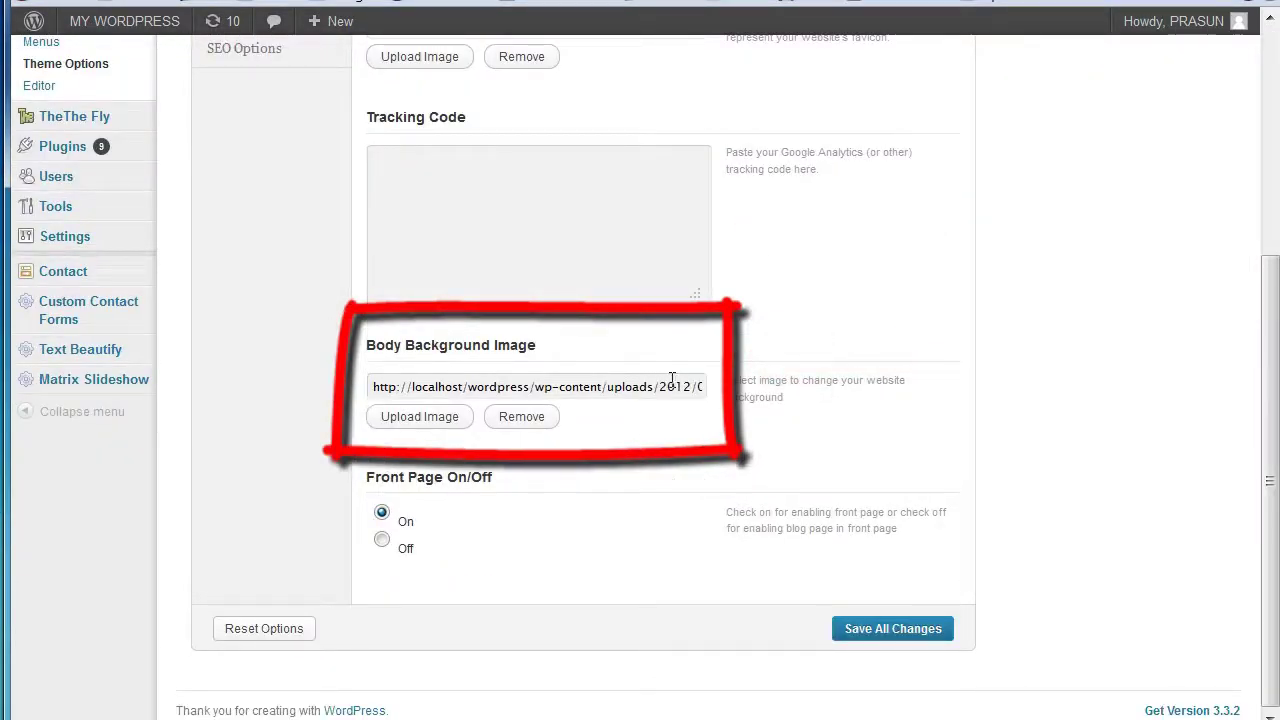
scroll(742, 420, up, 4)
click(246, 236)
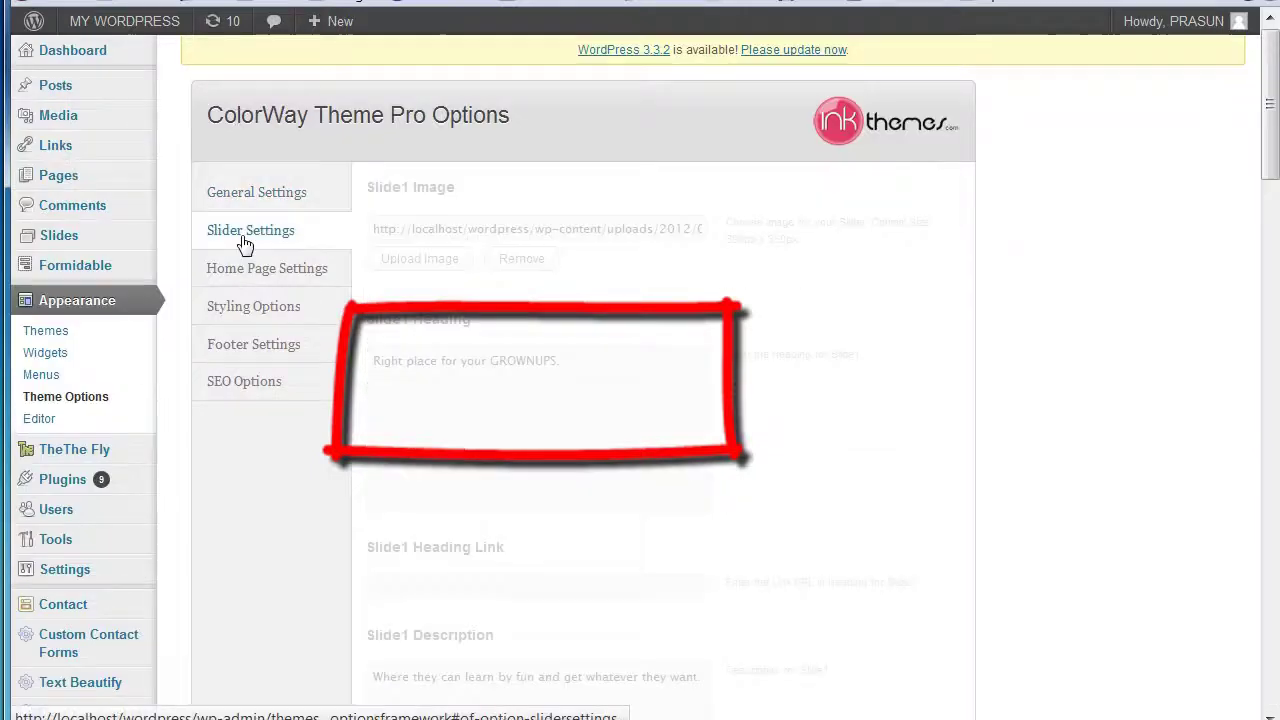
click(245, 192)
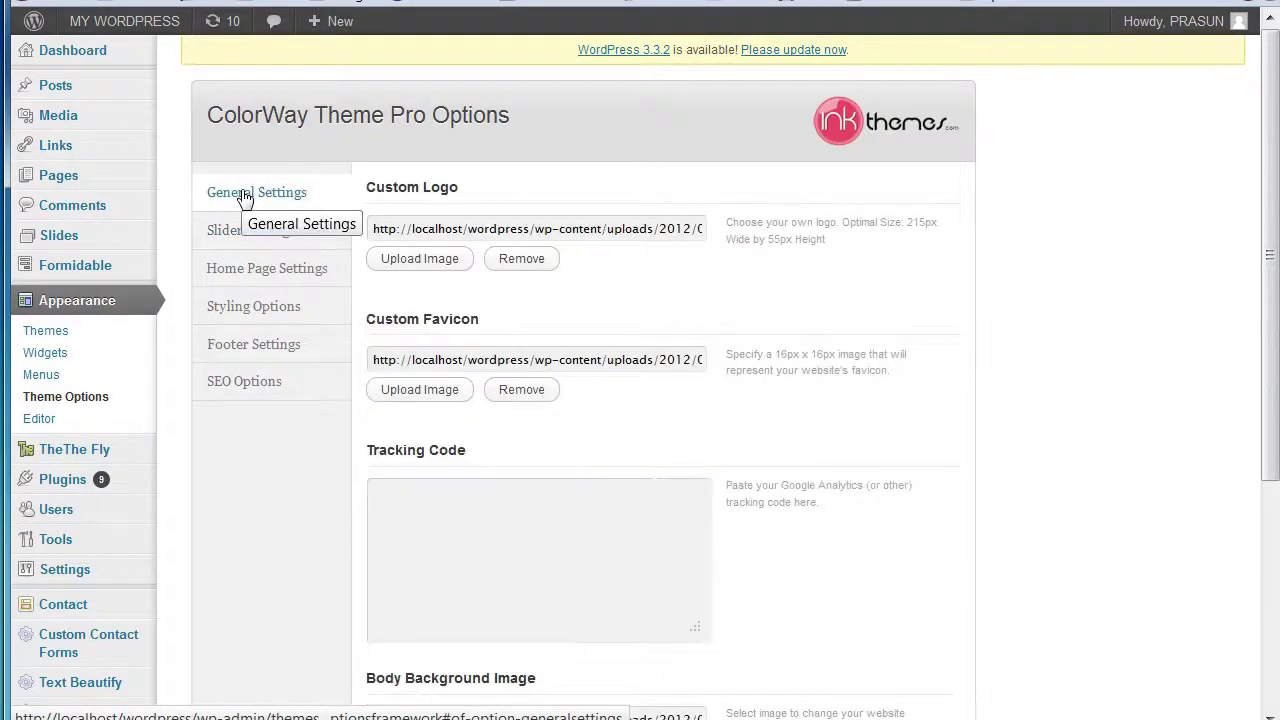
click(68, 338)
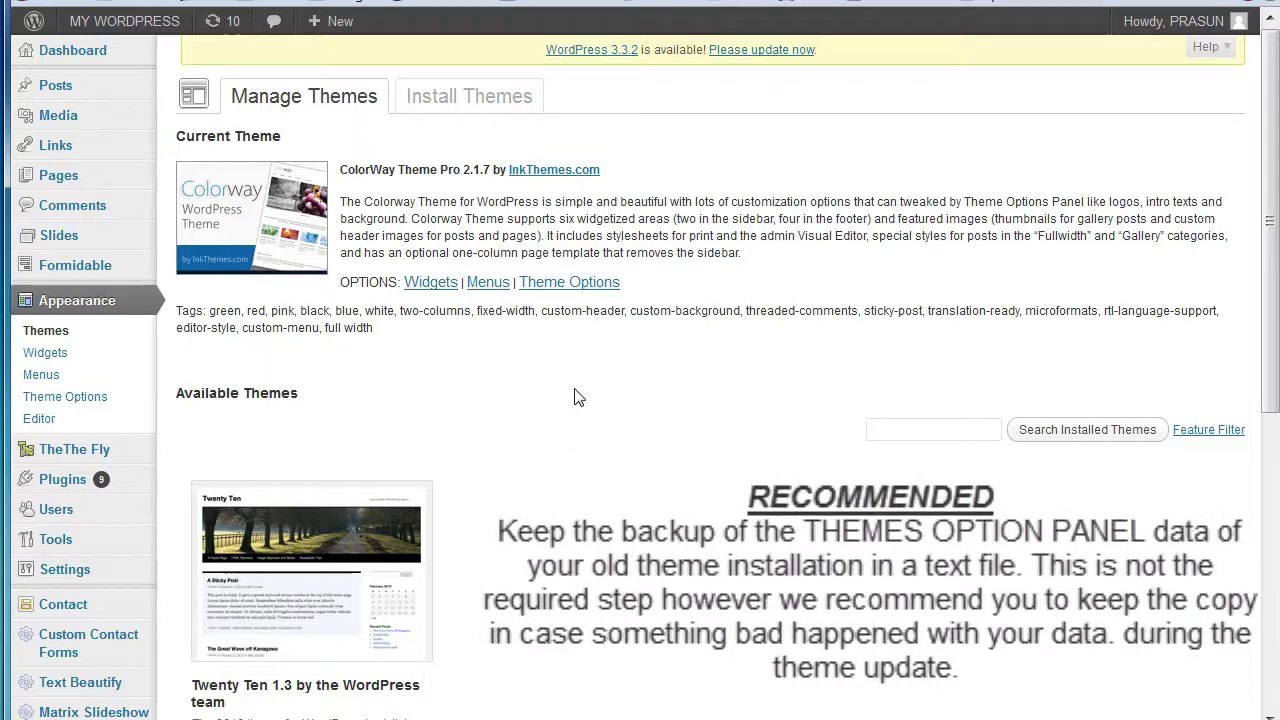
Activate the Twenty Ten theme
scroll(575, 397, down, 5)
scroll(575, 397, up, 5)
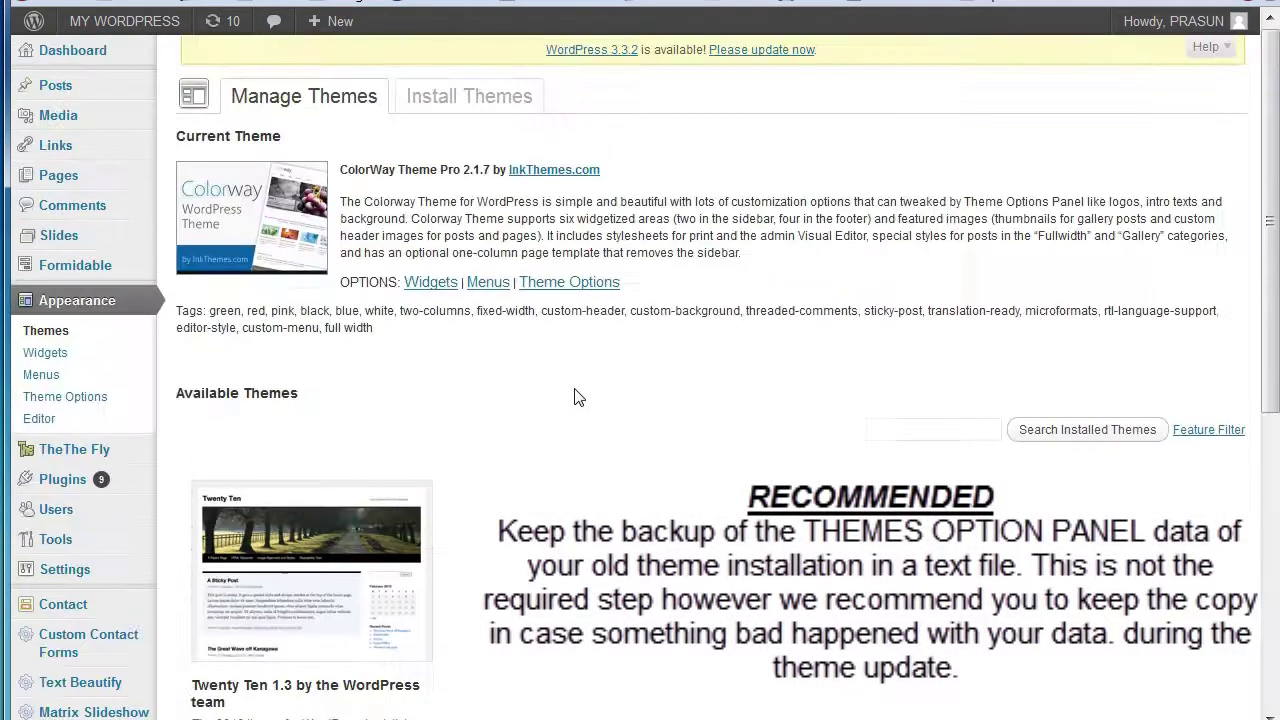
scroll(575, 397, down, 5)
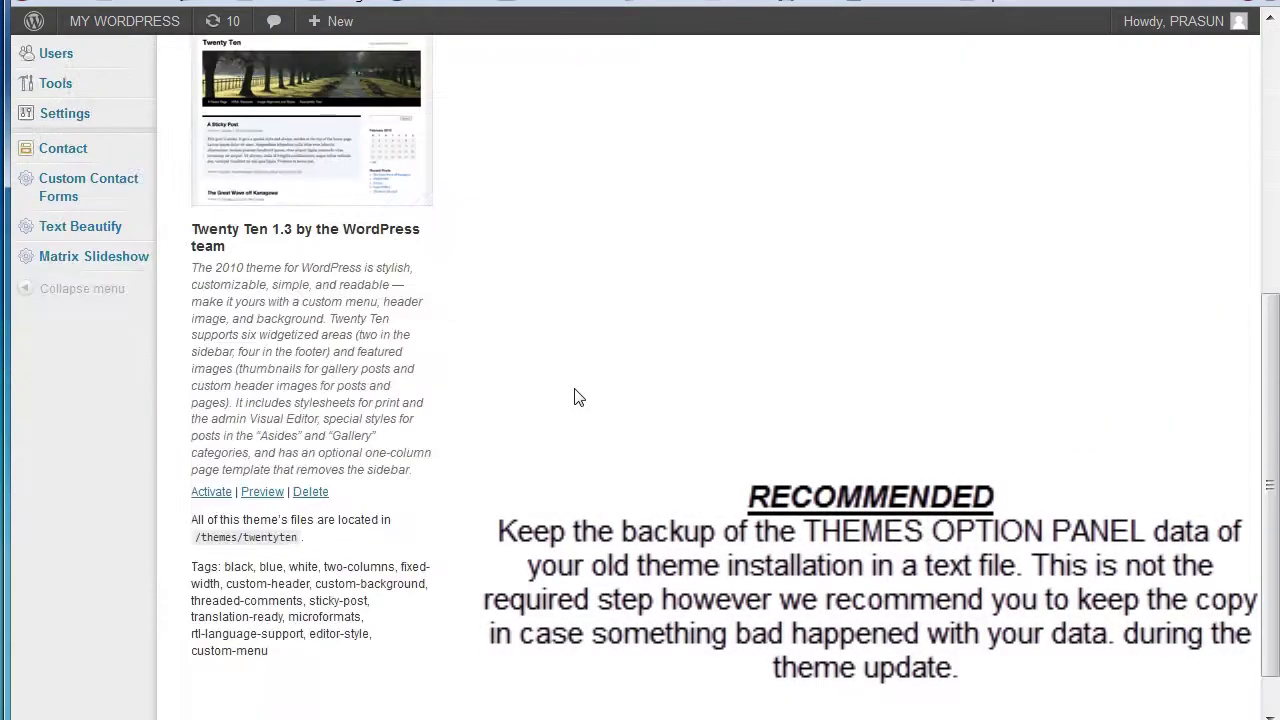
click(230, 492)
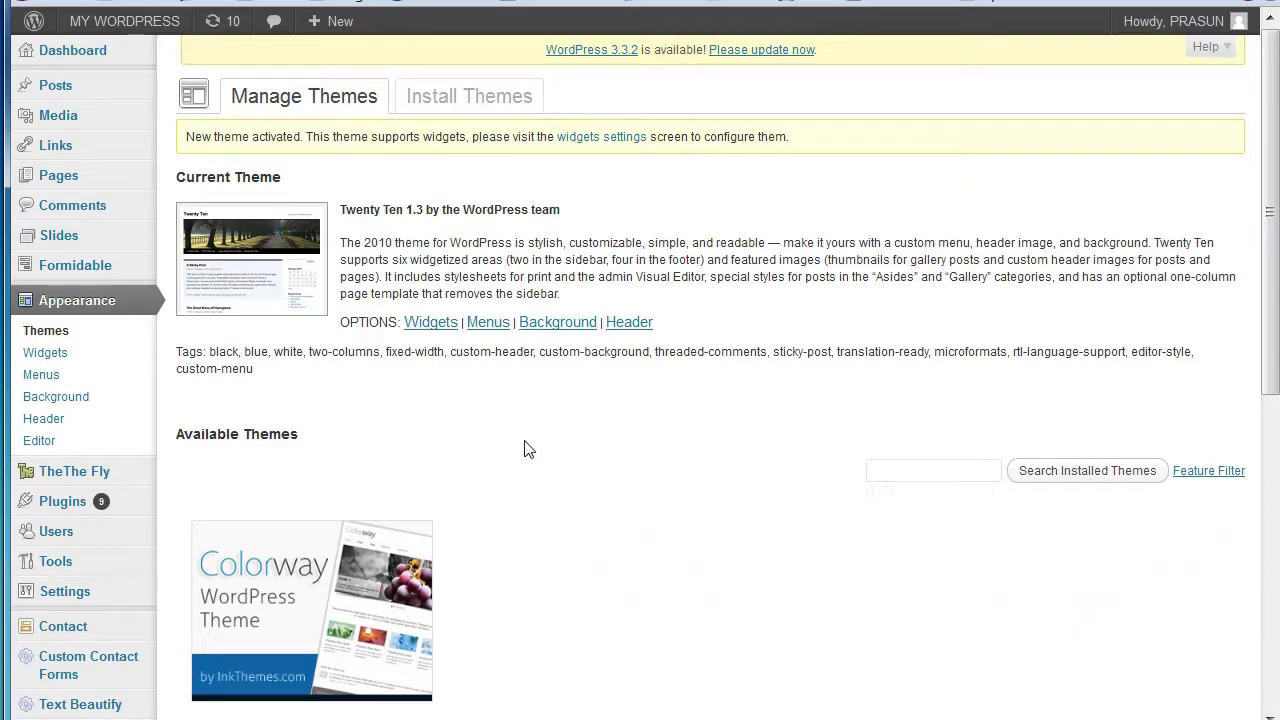
Delete the ColorWay Theme Pro theme and confirm the deletion
scroll(527, 449, down, 3)
scroll(520, 452, down, 4)
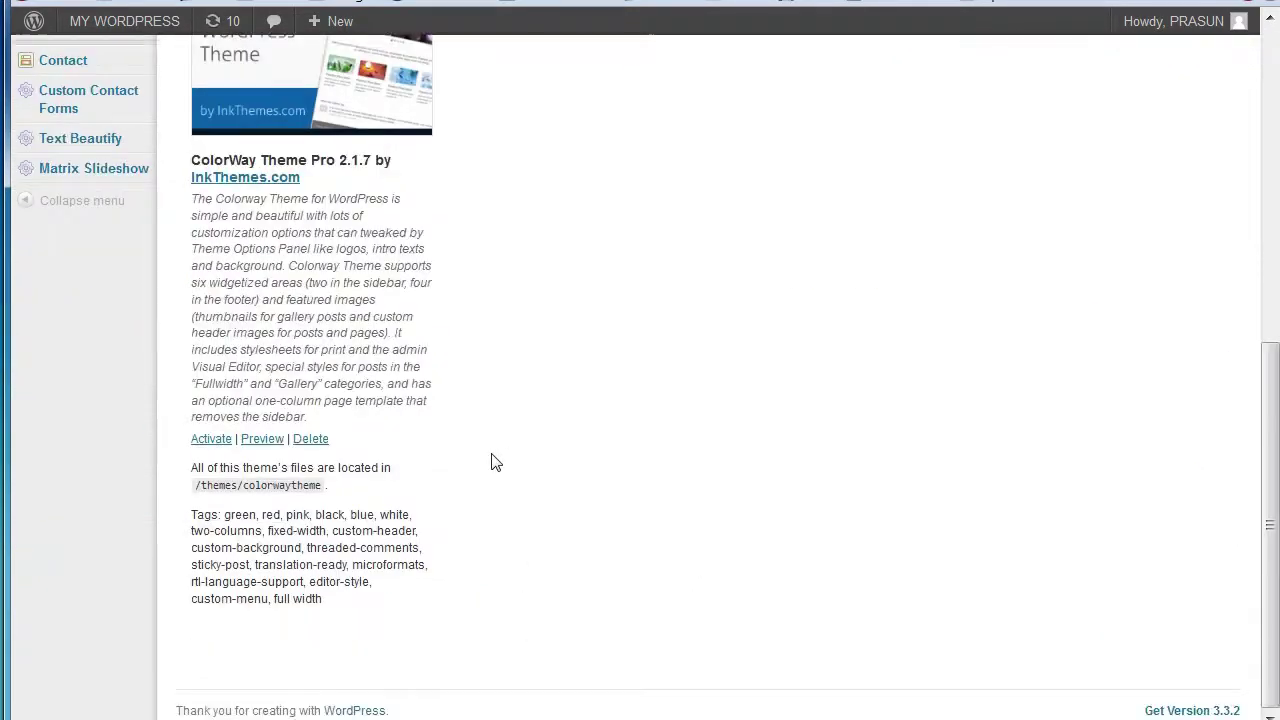
click(298, 441)
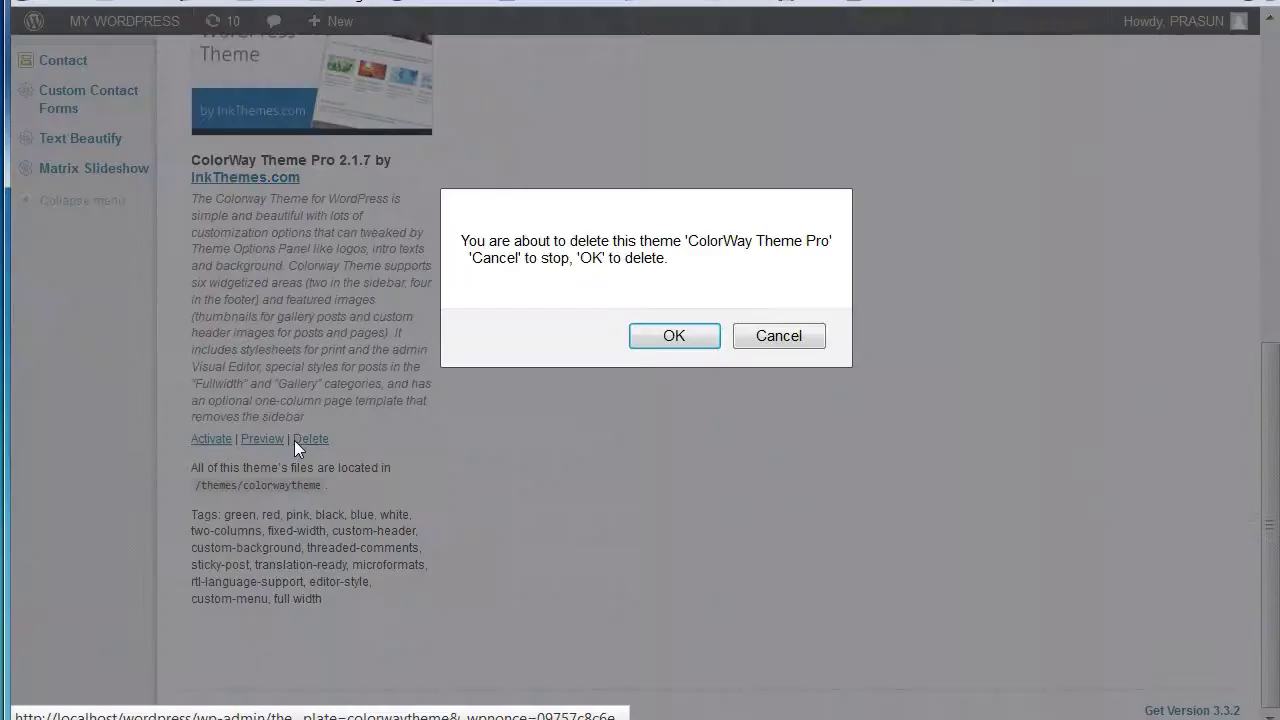
click(676, 338)
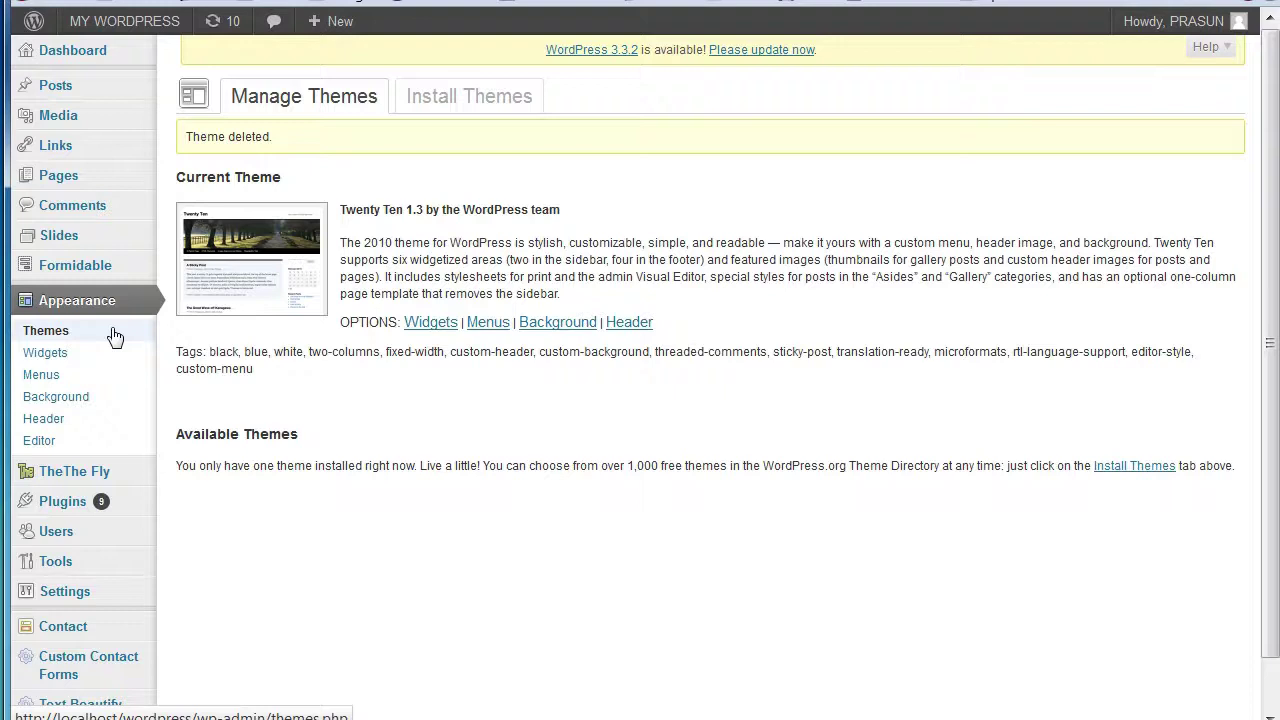
Upload Colorway UPDATED\colorwaytheme.zip, install it and activate ColorWay Responsive 3.0
click(437, 106)
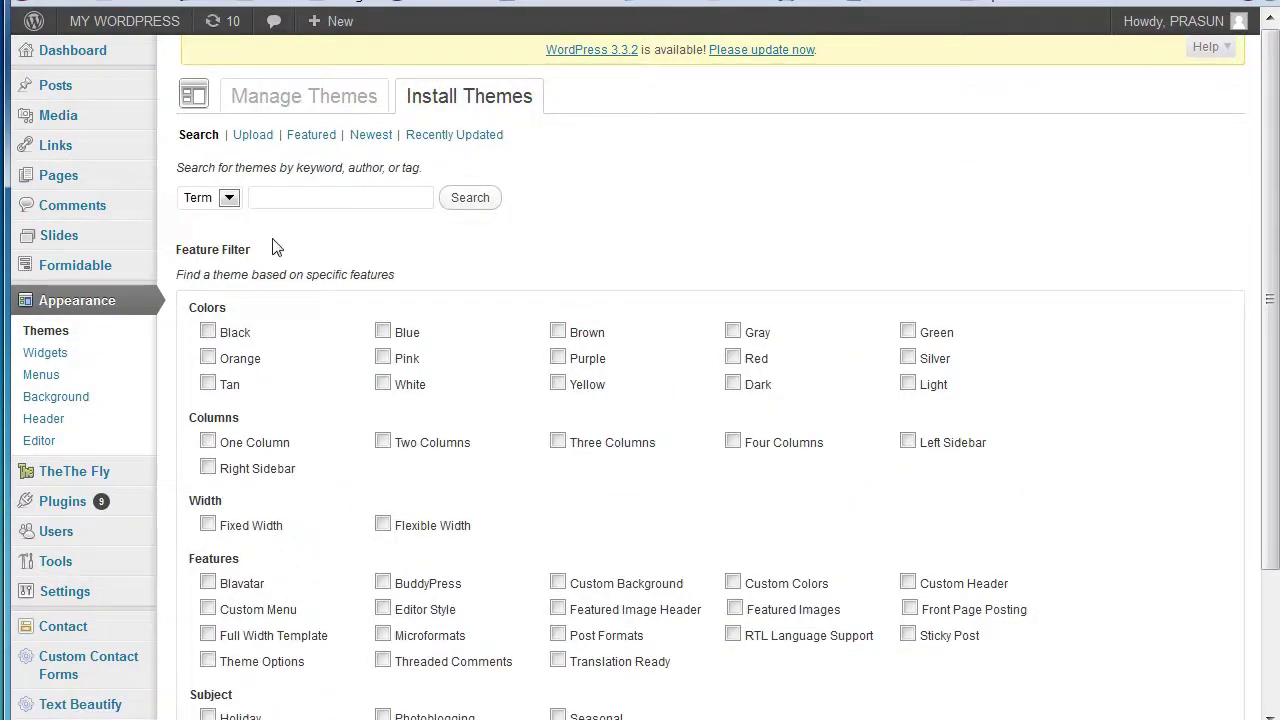
click(252, 134)
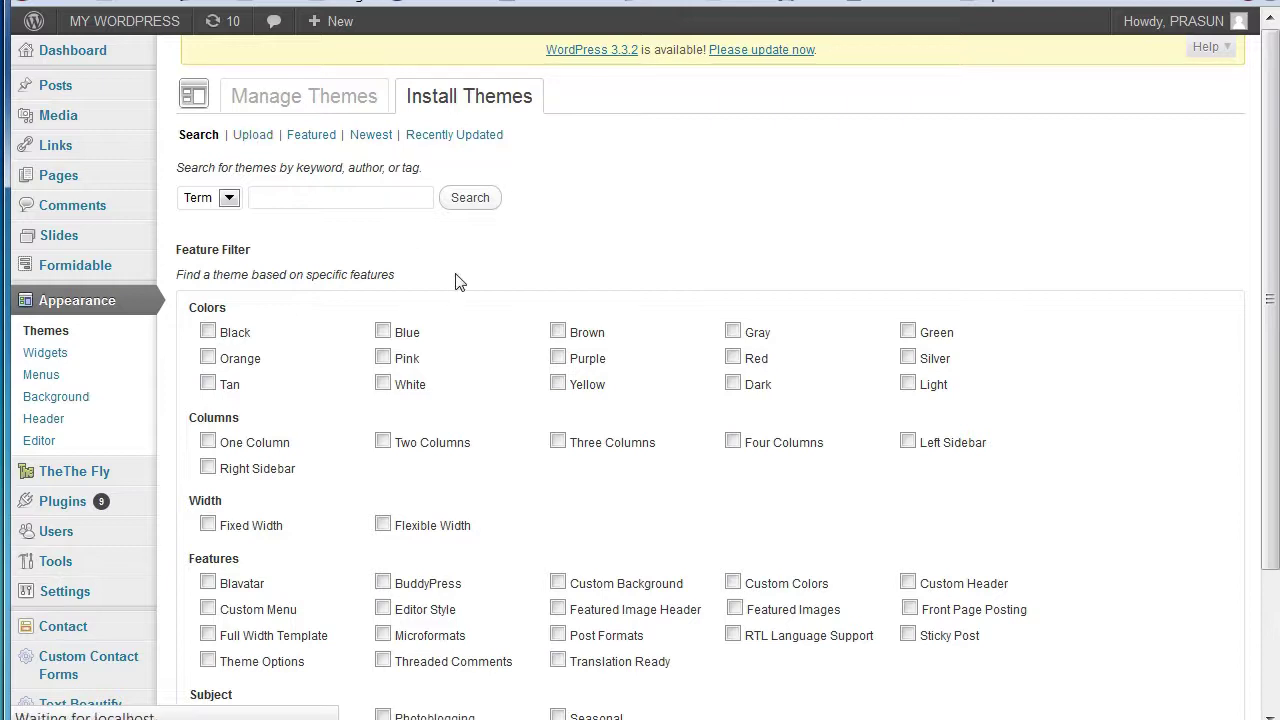
click(337, 244)
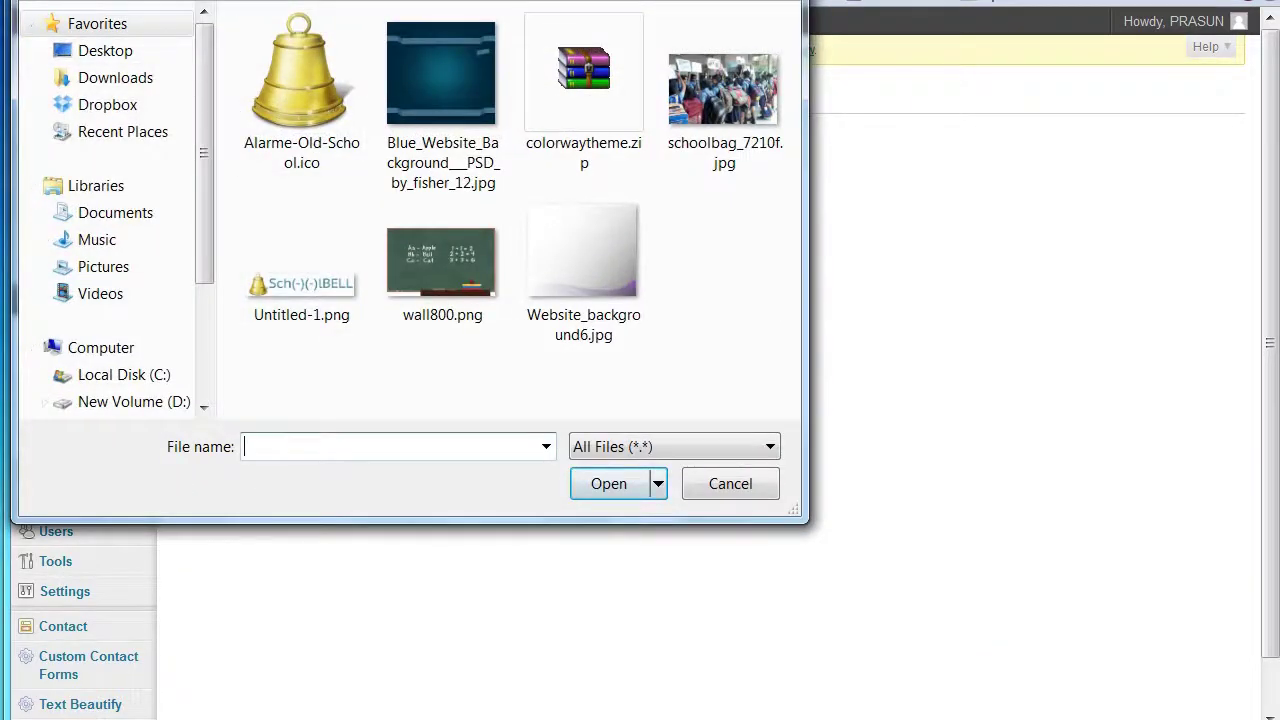
click(418, 90)
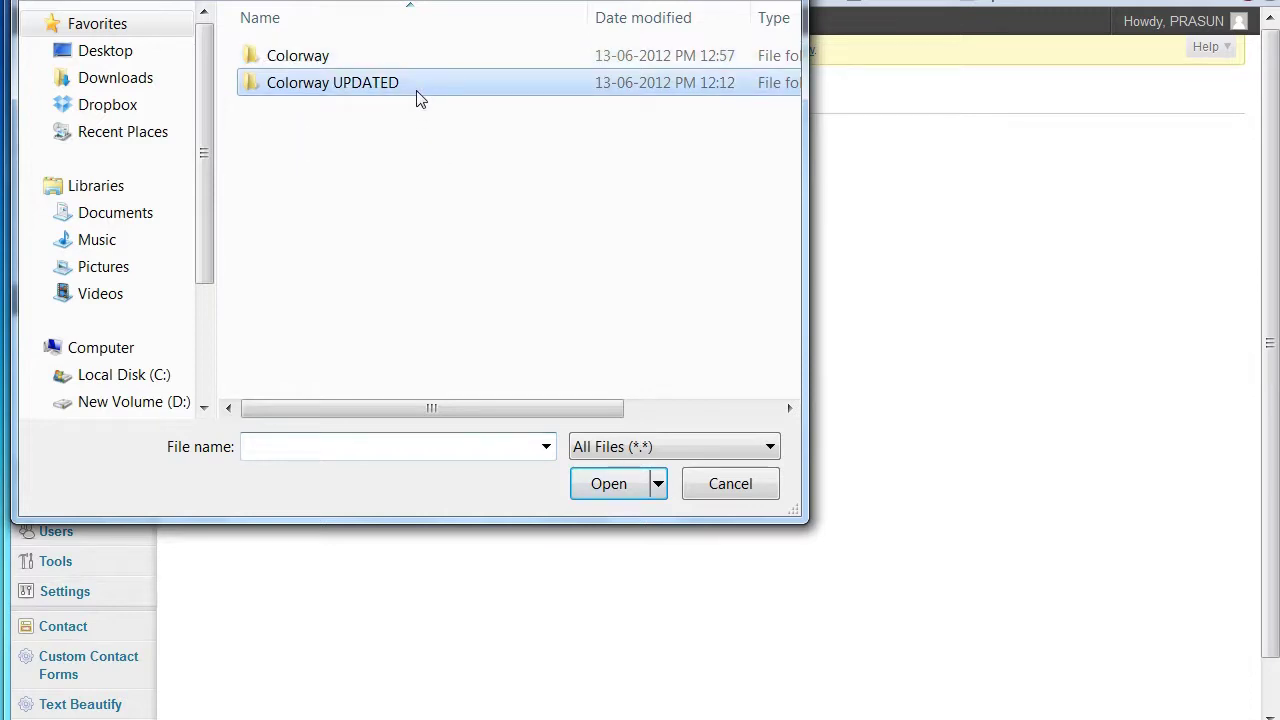
double_click(417, 90)
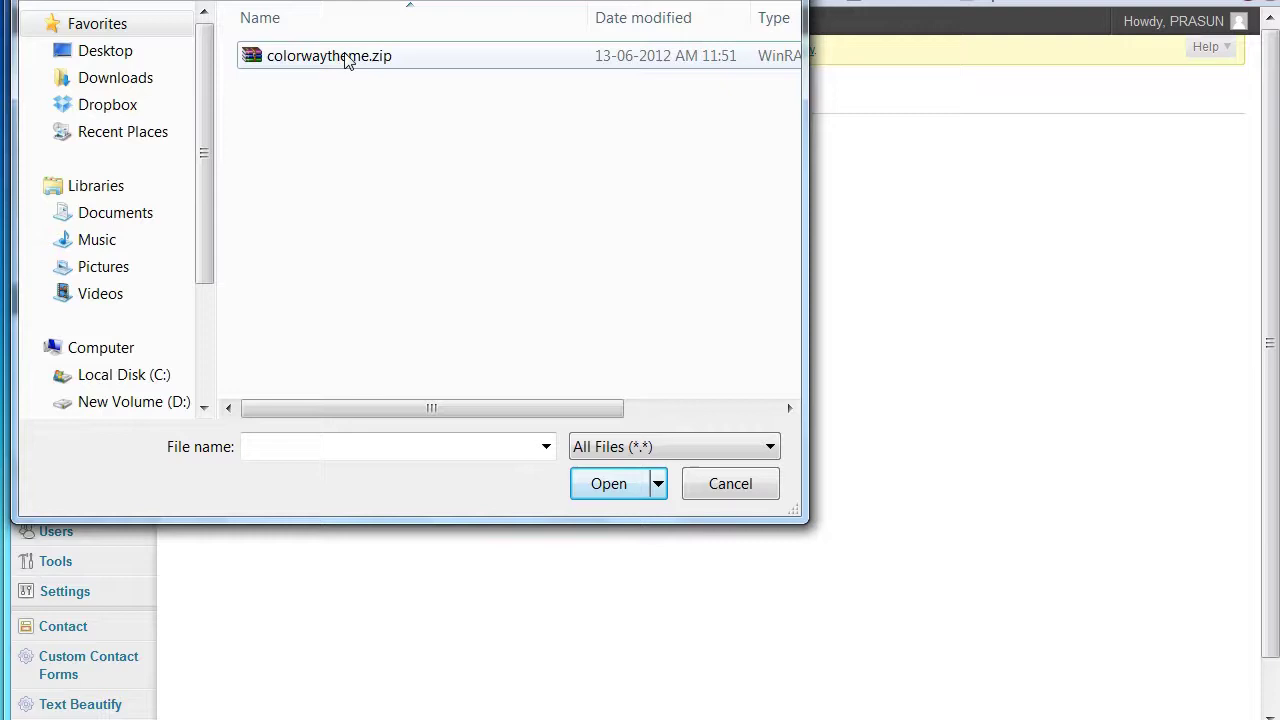
double_click(403, 72)
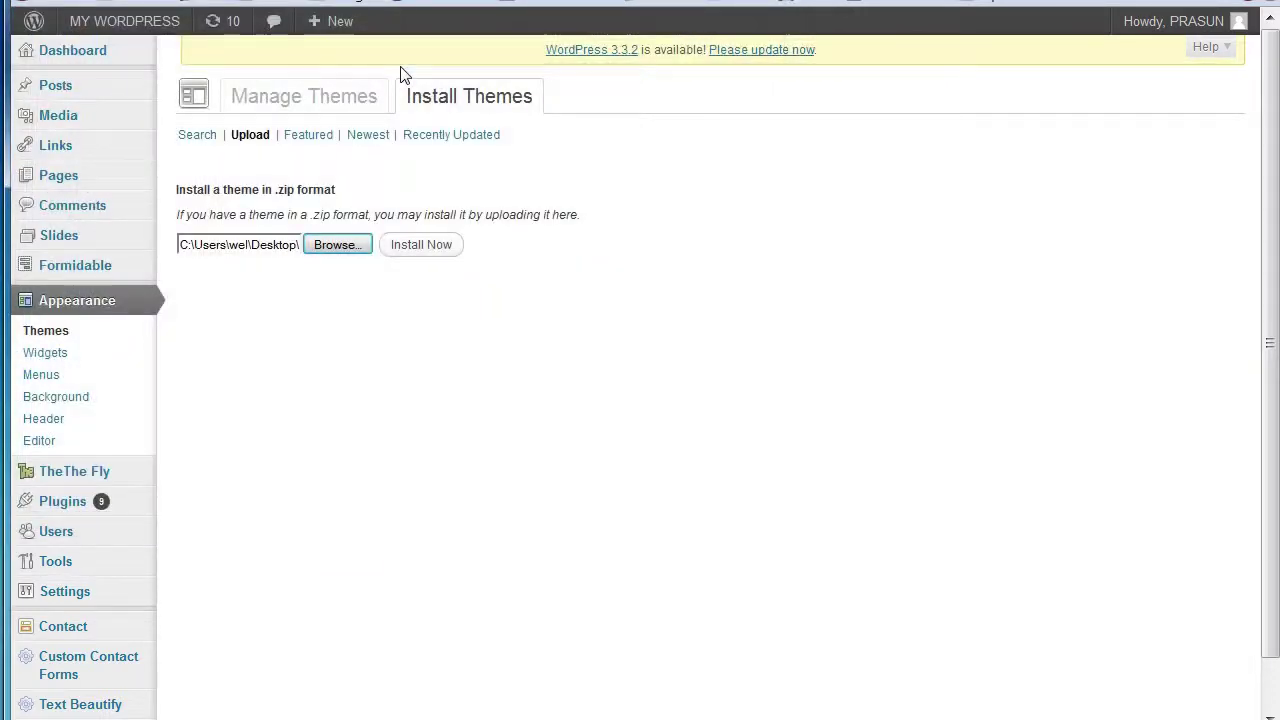
click(437, 262)
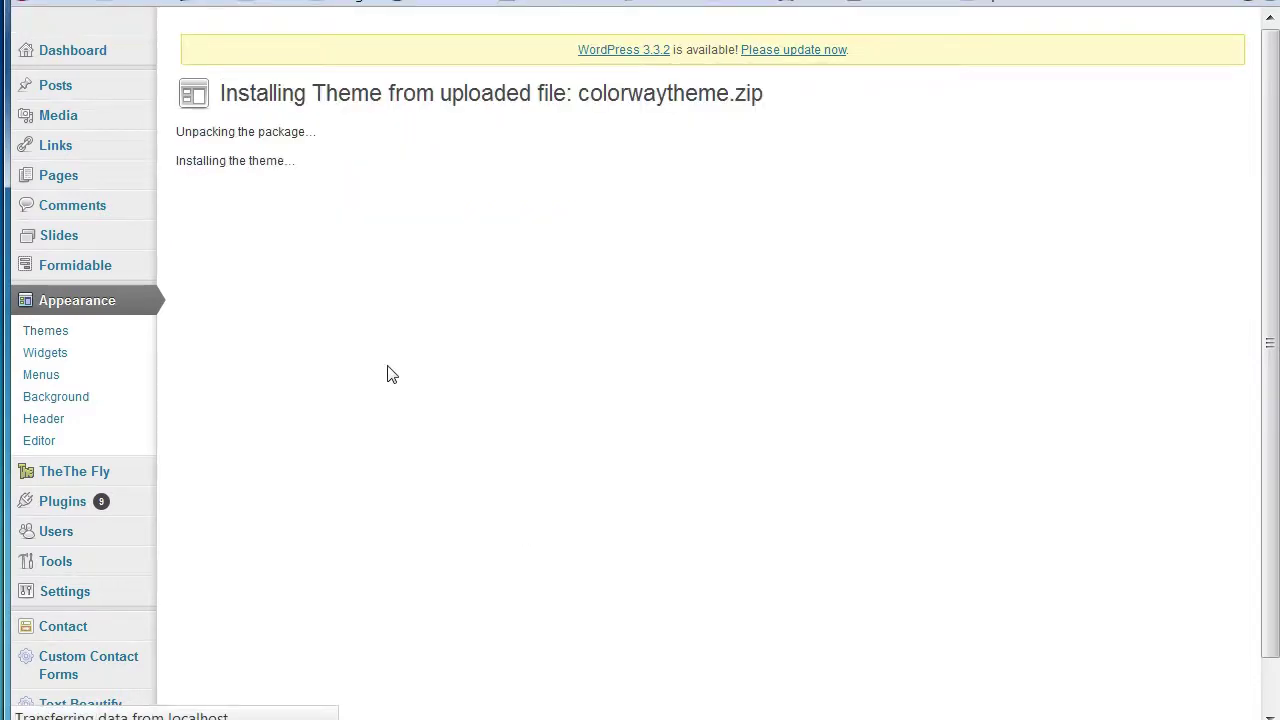
click(248, 219)
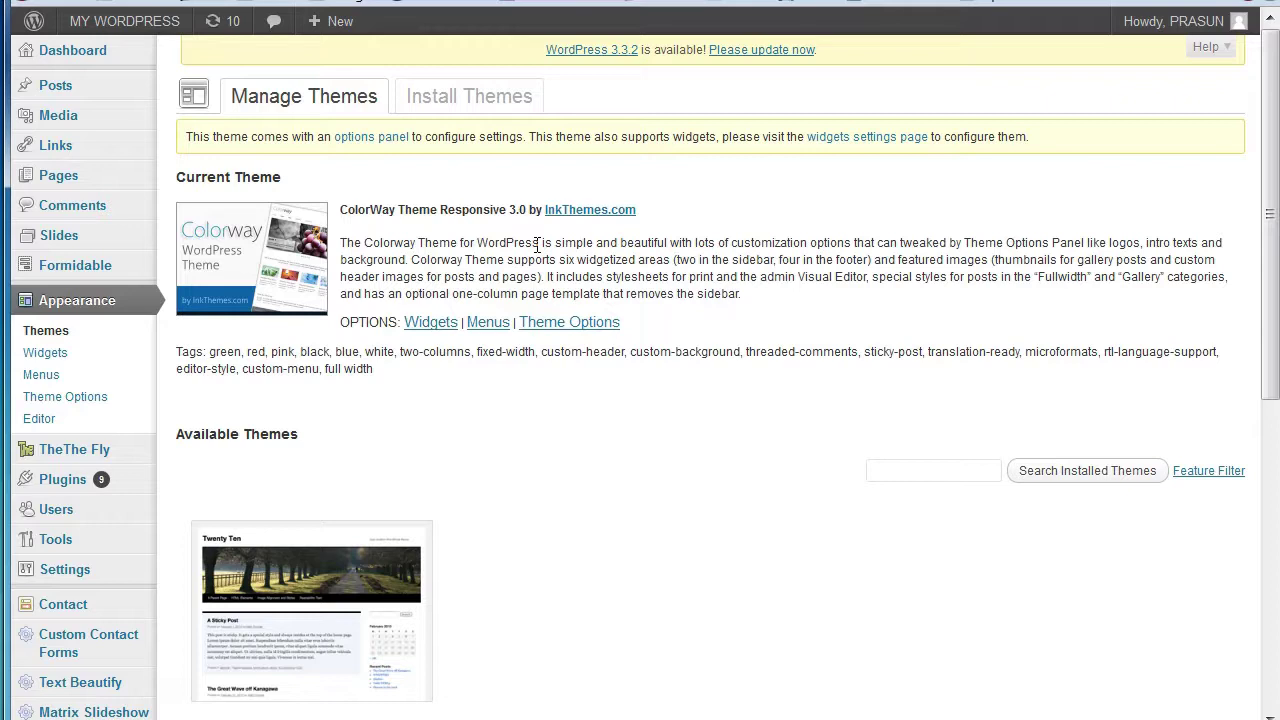
Check the new ColorWay theme's version number and description
drag(498, 217, 547, 215)
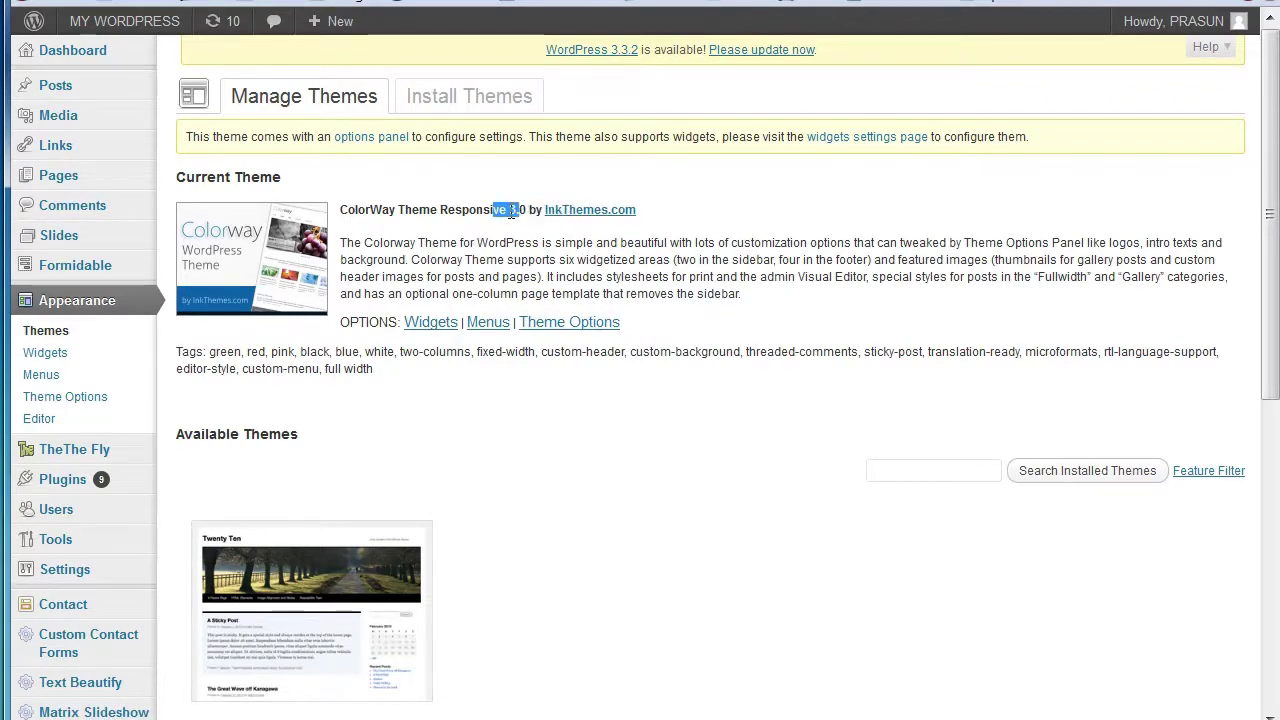
click(716, 290)
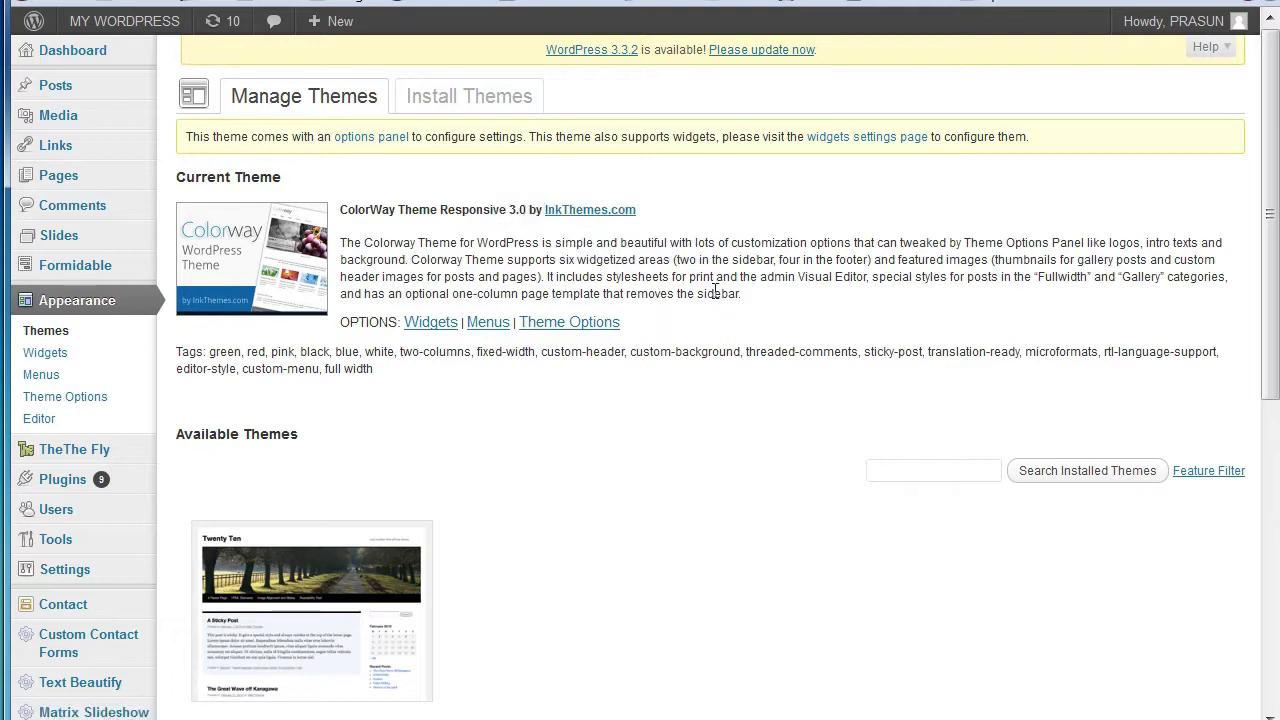
mouse_move(829, 280)
mouse_down()
mouse_move(677, 303)
mouse_move(345, 243)
mouse_up()
click(526, 294)
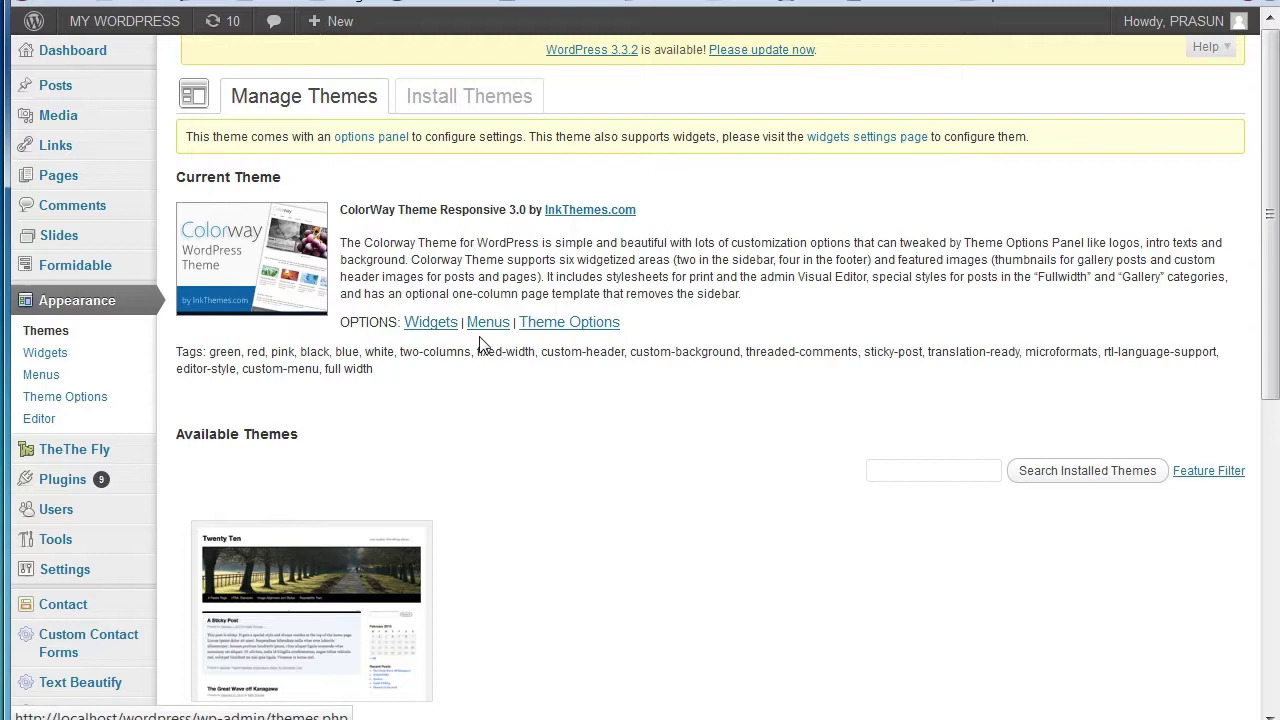
Verify the kept custom logo and favicon URLs in ColorWay's theme options, then switch to Notepad
click(548, 322)
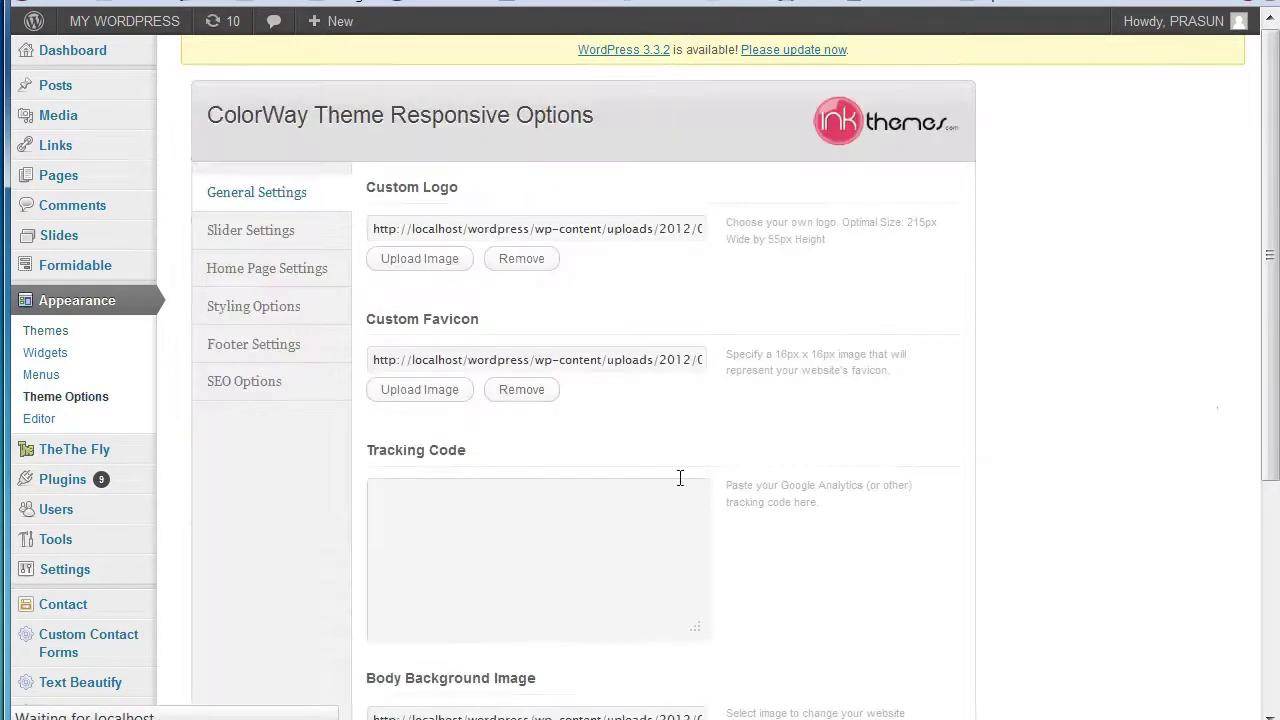
triple_click(490, 229)
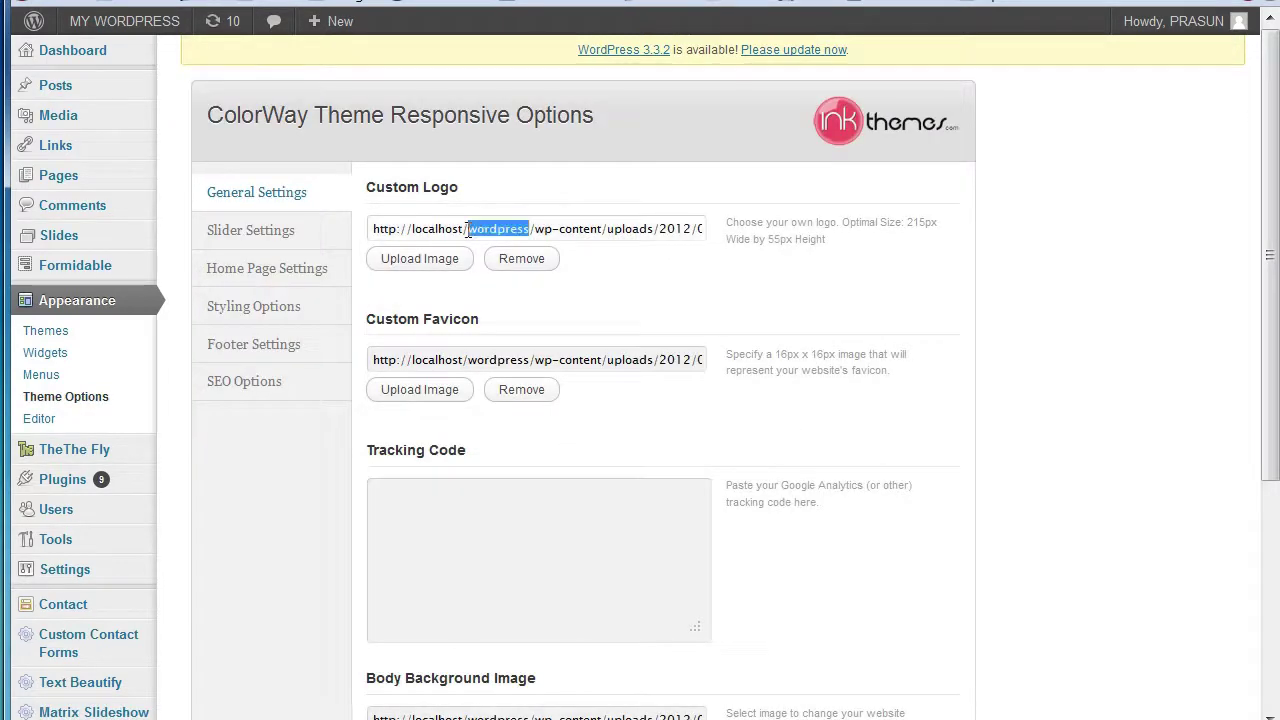
click(467, 361)
triple_click(467, 361)
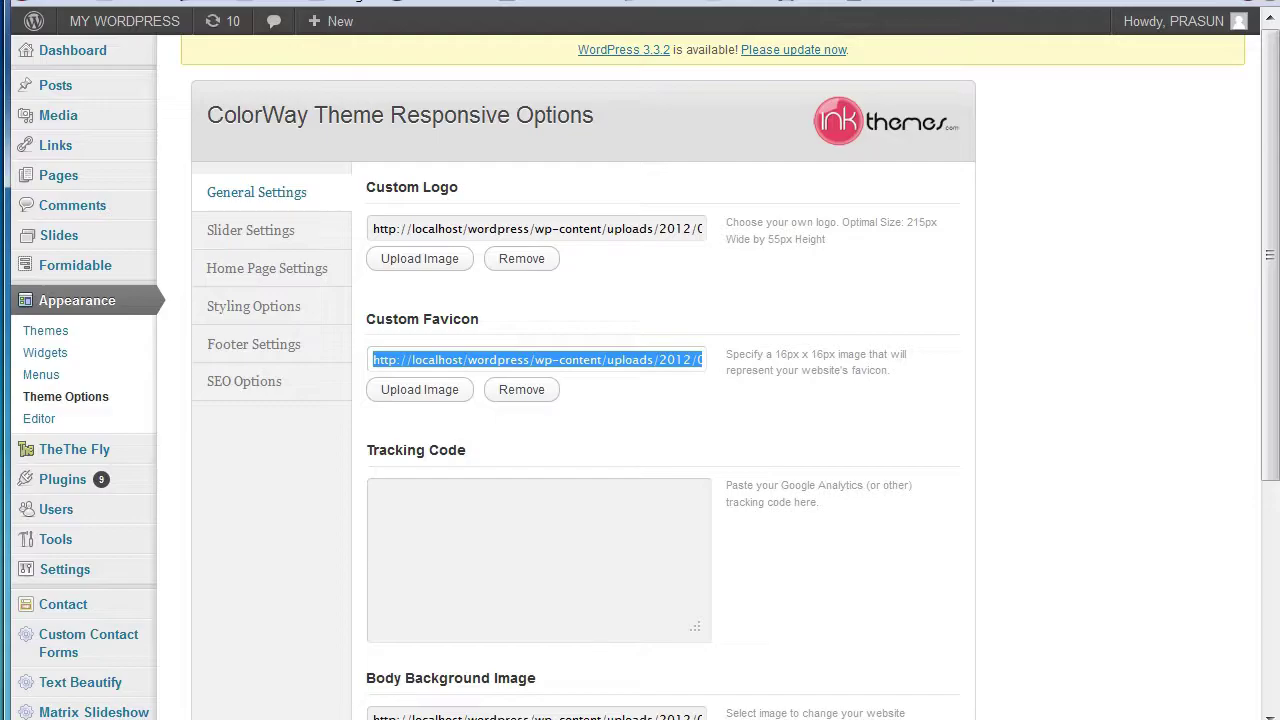
key(alt+Tab)
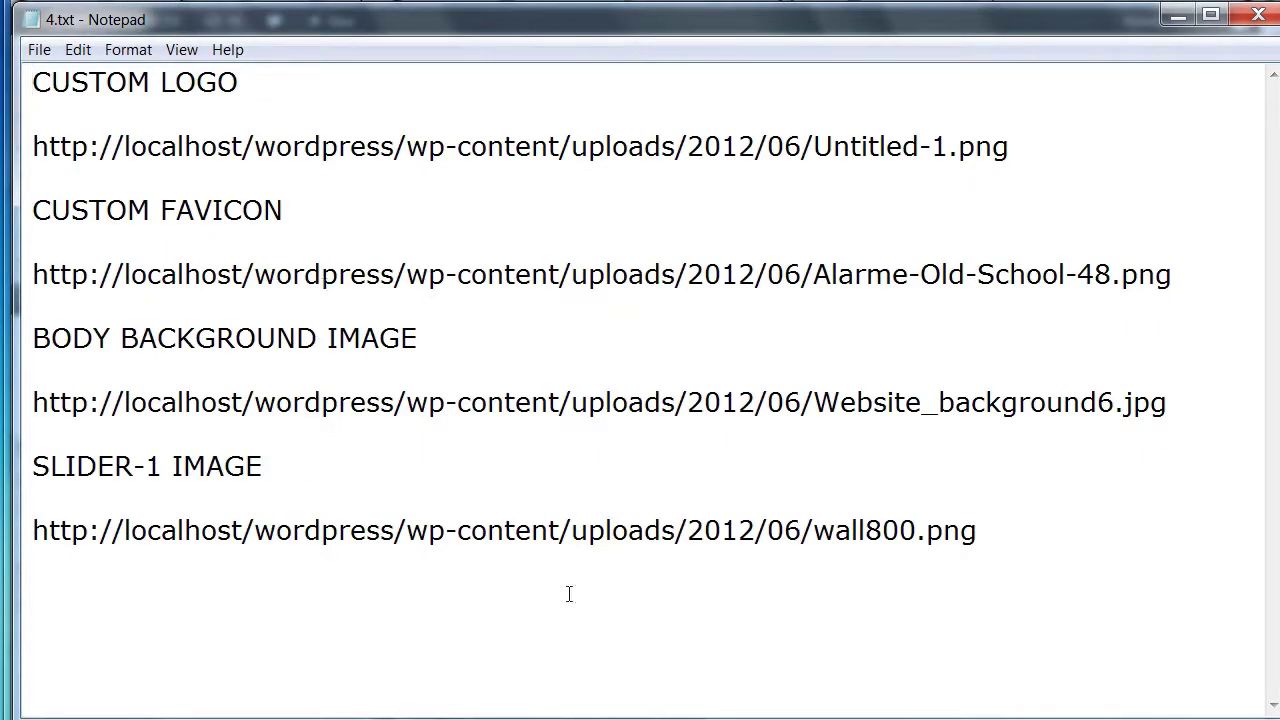
Check the slider image path in 4.txt and close the Notepad window
drag(1054, 591, 250, 675)
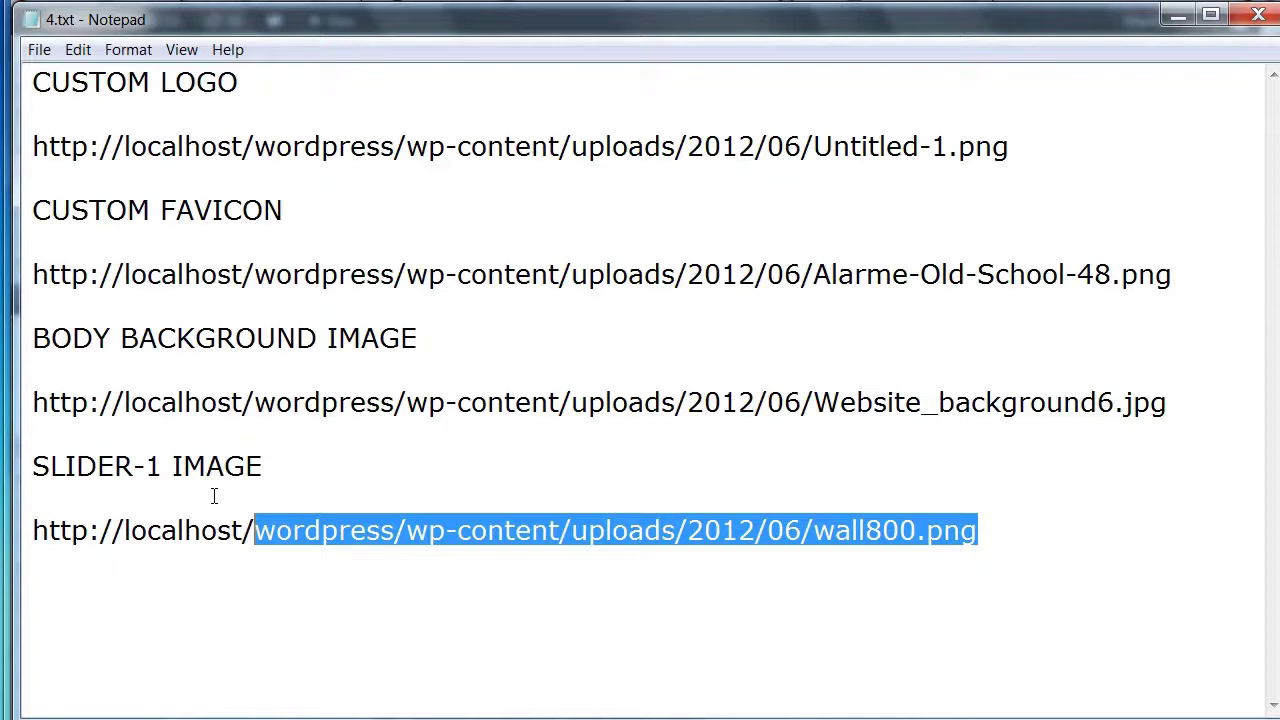
click(124, 604)
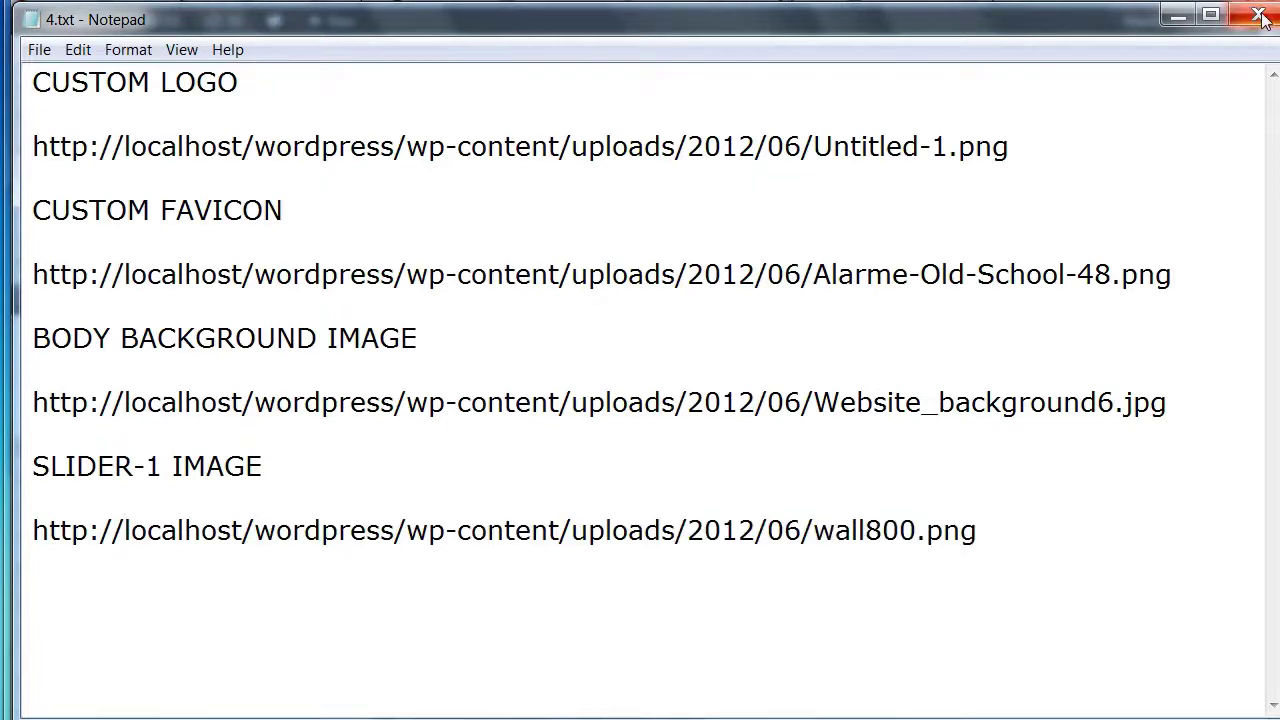
click(1232, 30)
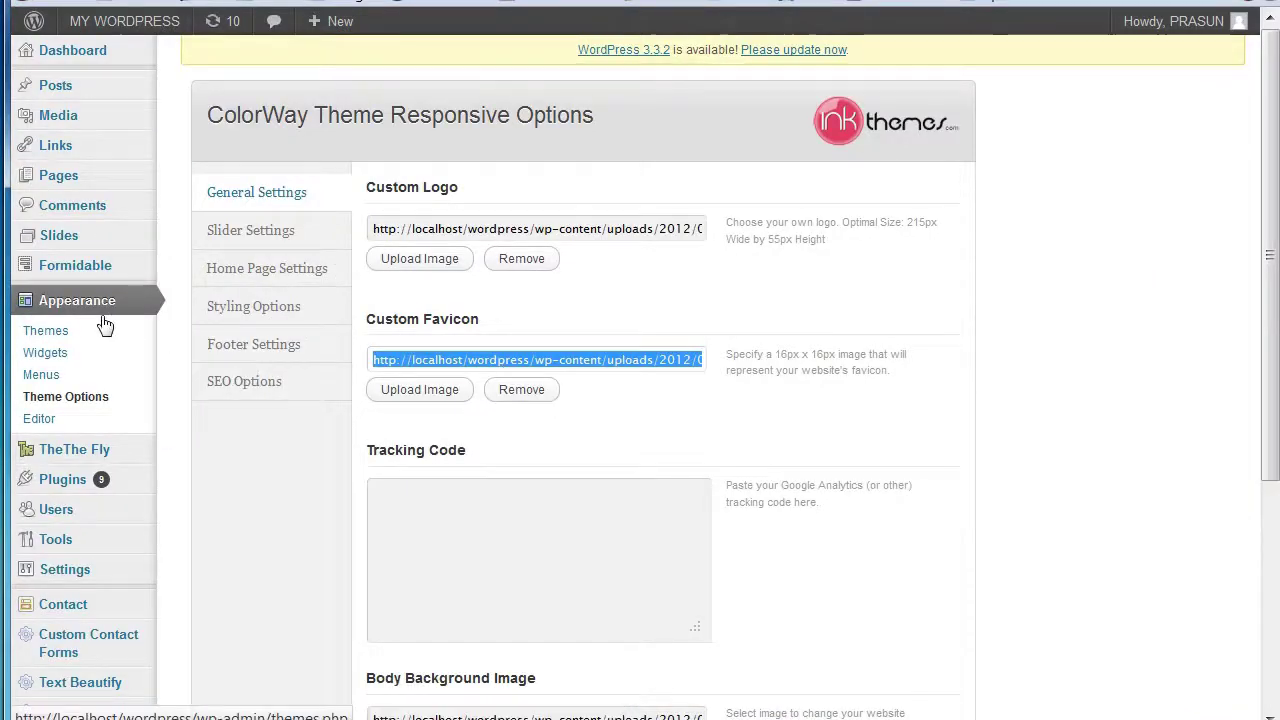
click(86, 355)
click(79, 338)
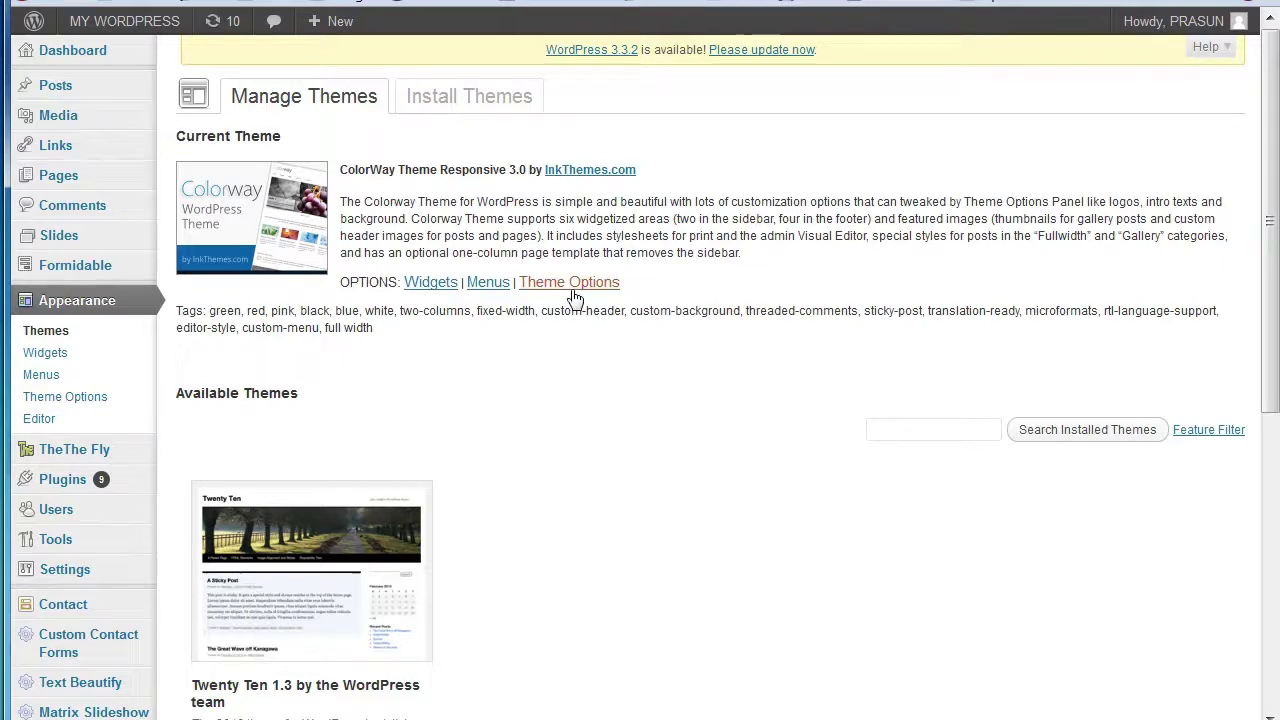
click(570, 284)
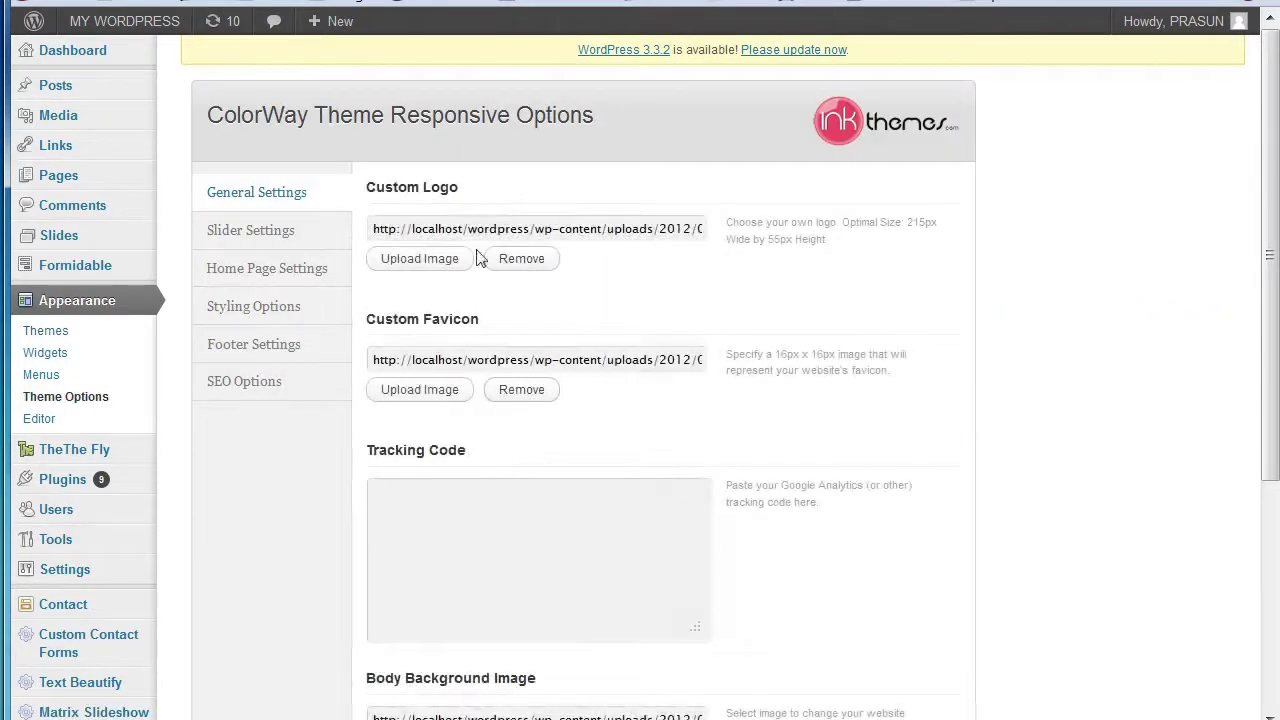
double_click(580, 228)
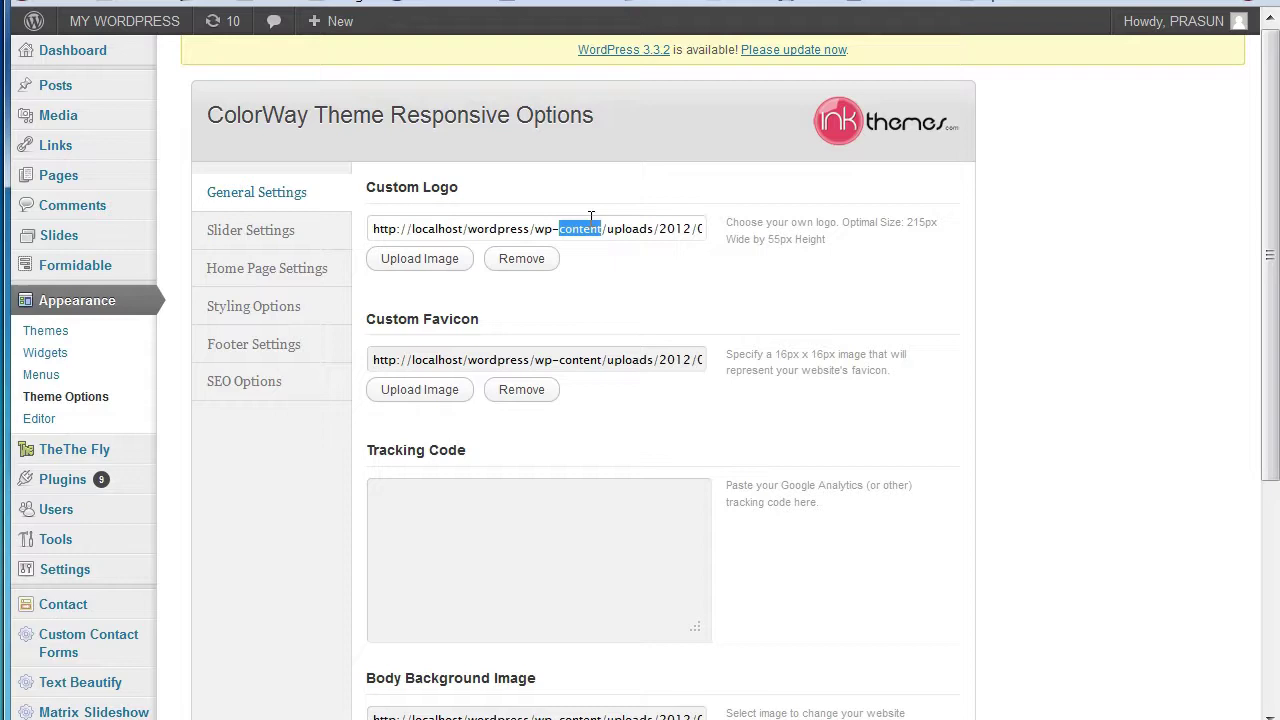
click(580, 228)
triple_click(564, 359)
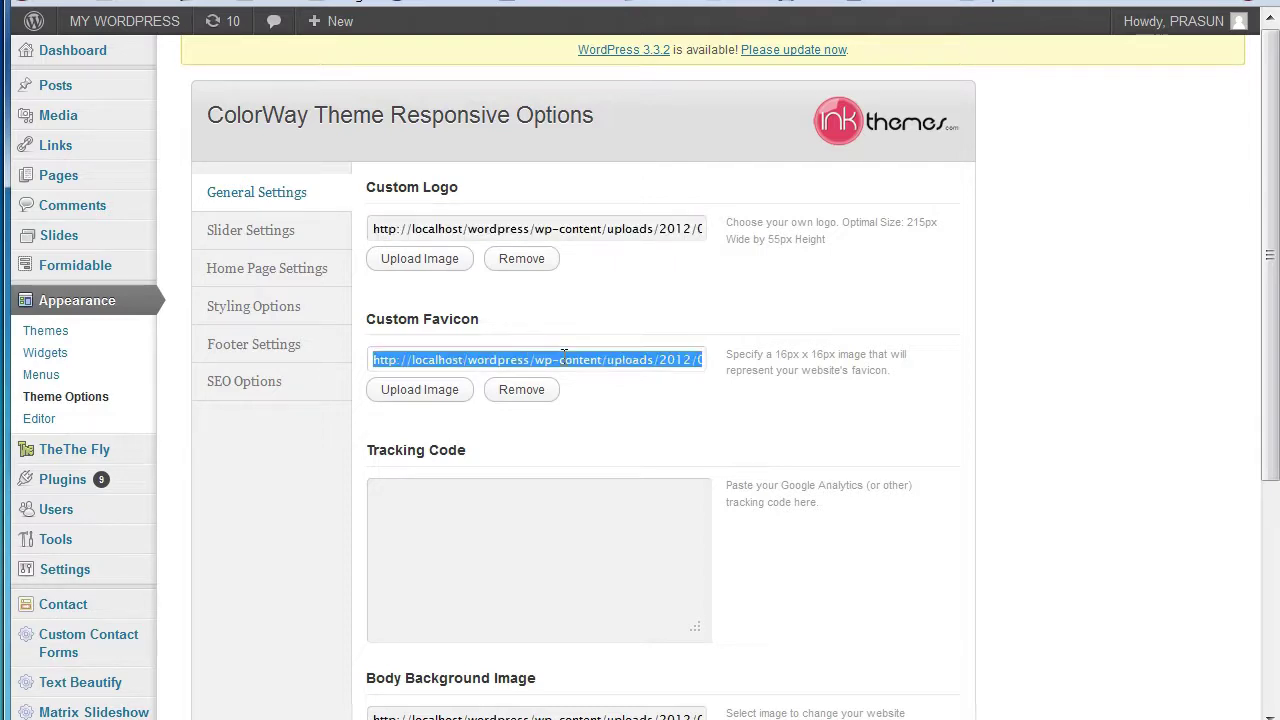
triple_click(570, 228)
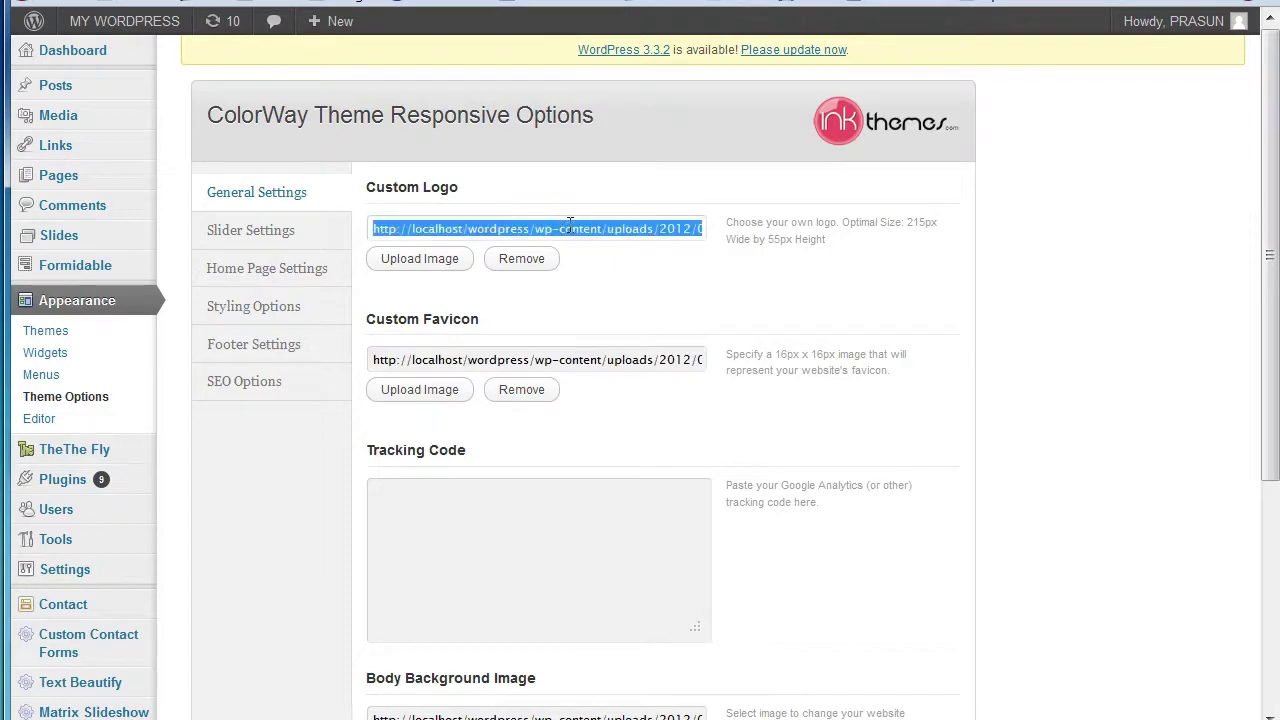
triple_click(609, 359)
scroll(702, 486, down, 3)
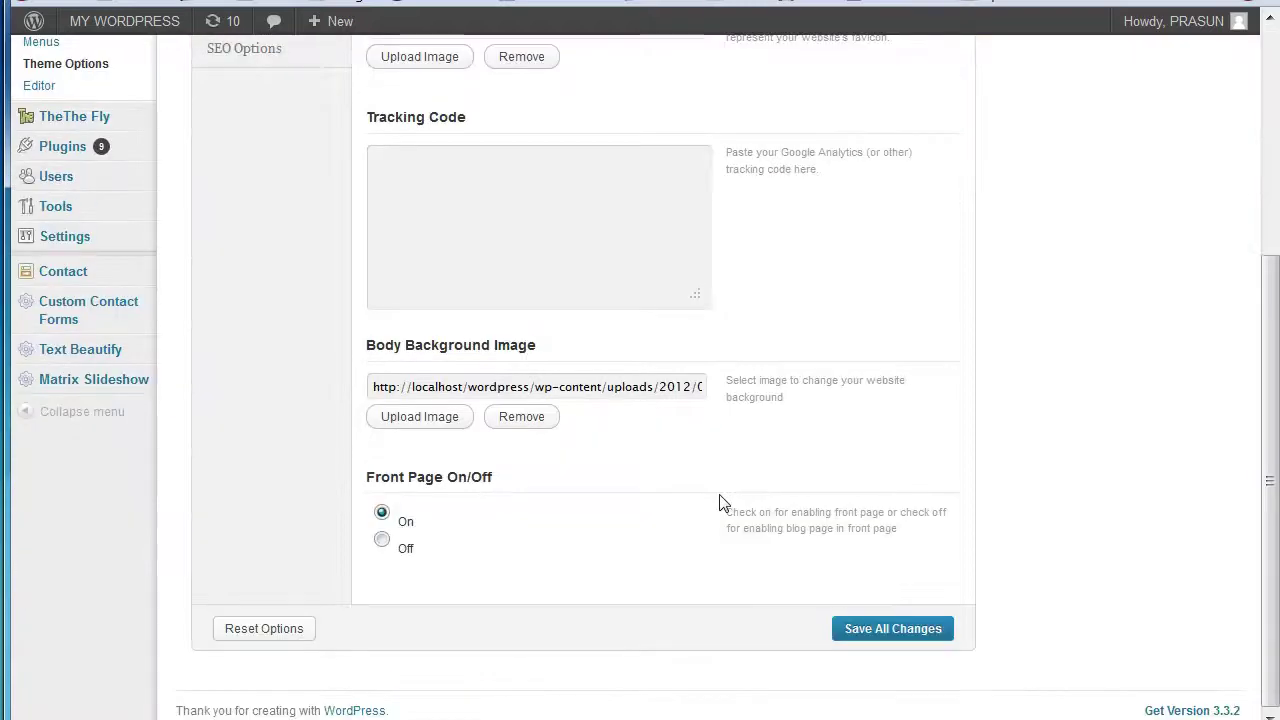
triple_click(640, 387)
scroll(613, 440, up, 3)
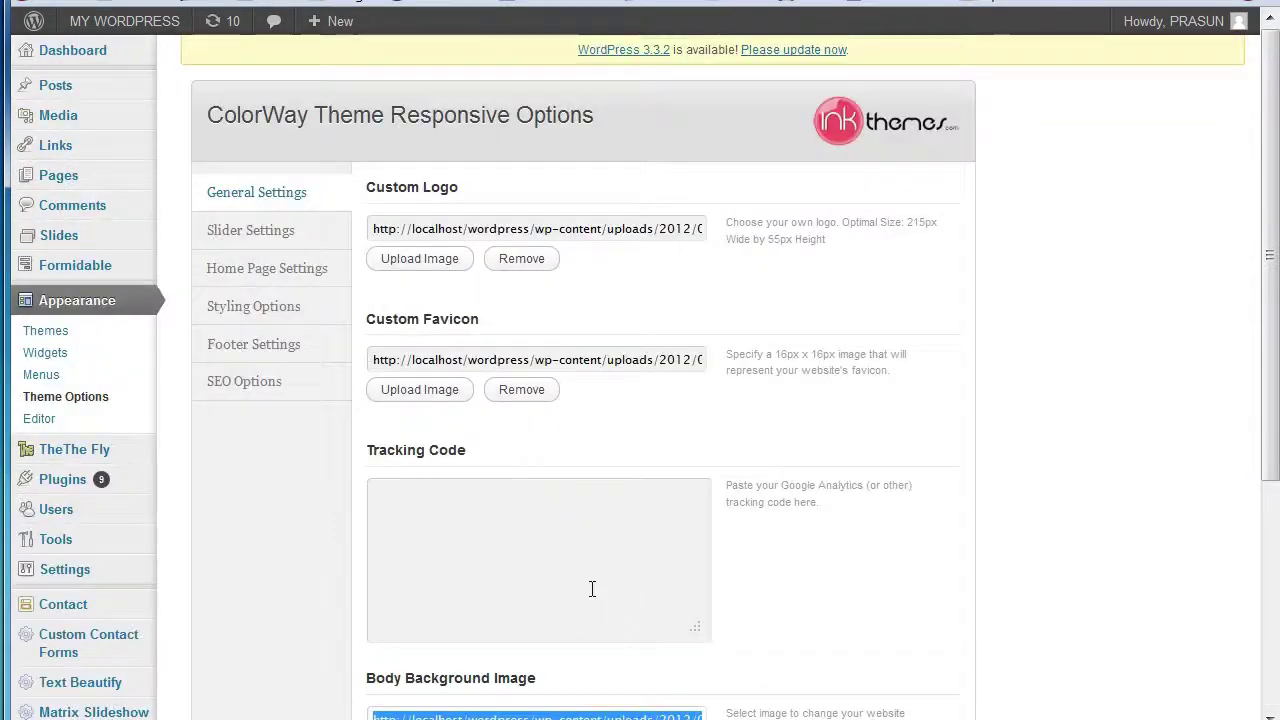
Check the Slide1 image URL, heading and description in Slider Settings
click(303, 237)
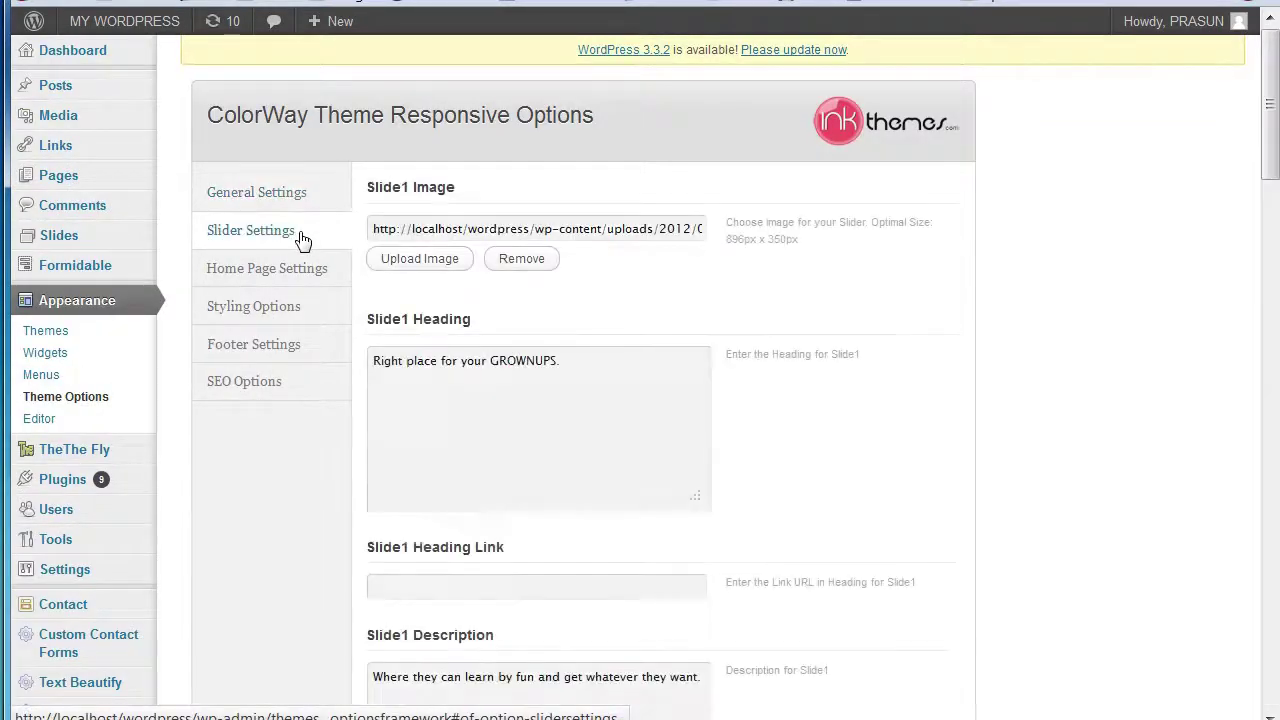
triple_click(480, 229)
triple_click(455, 362)
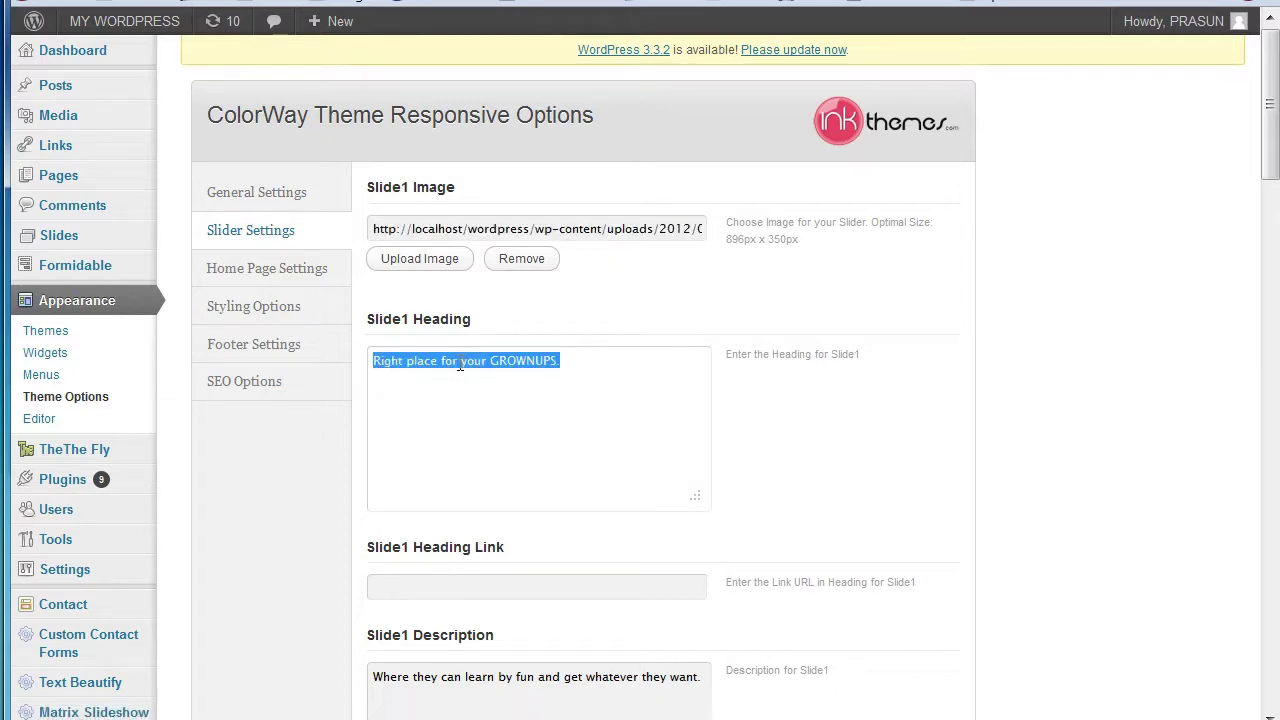
scroll(530, 450, down, 2)
triple_click(549, 449)
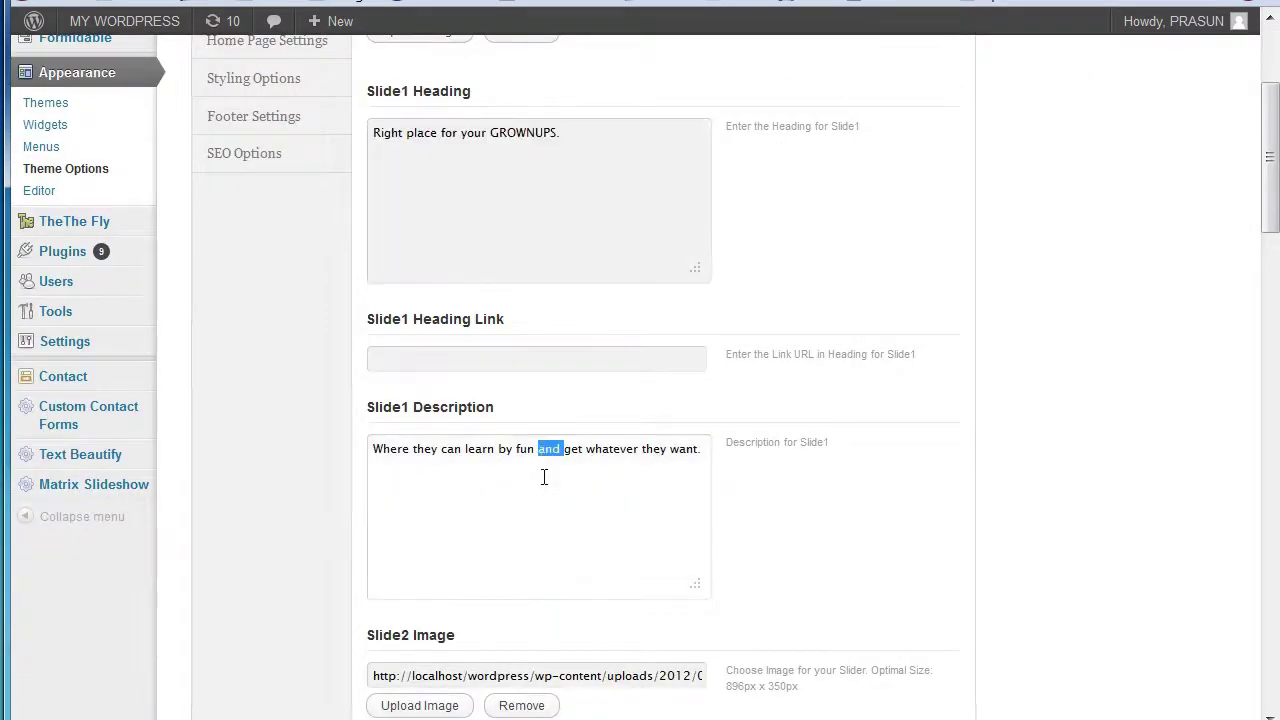
scroll(155, 300, up, 2)
Confirm the logo, favicon and body background URLs in General Settings
click(277, 200)
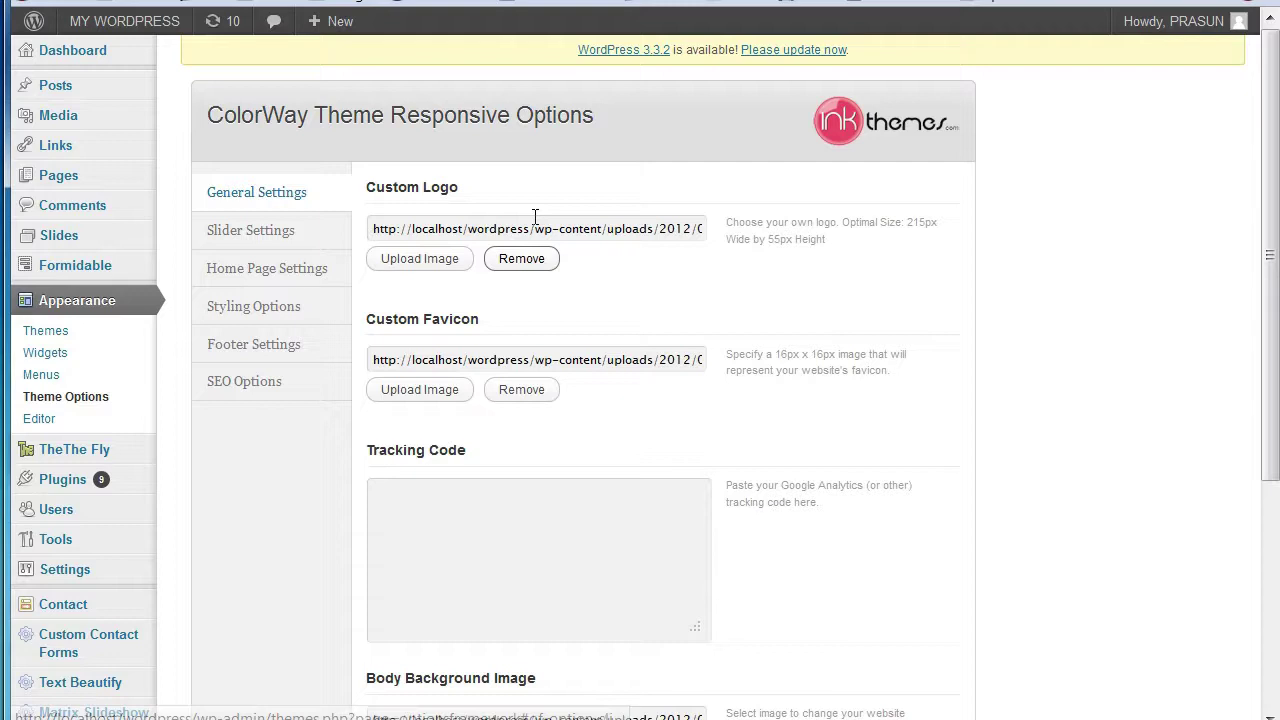
triple_click(536, 228)
double_click(567, 361)
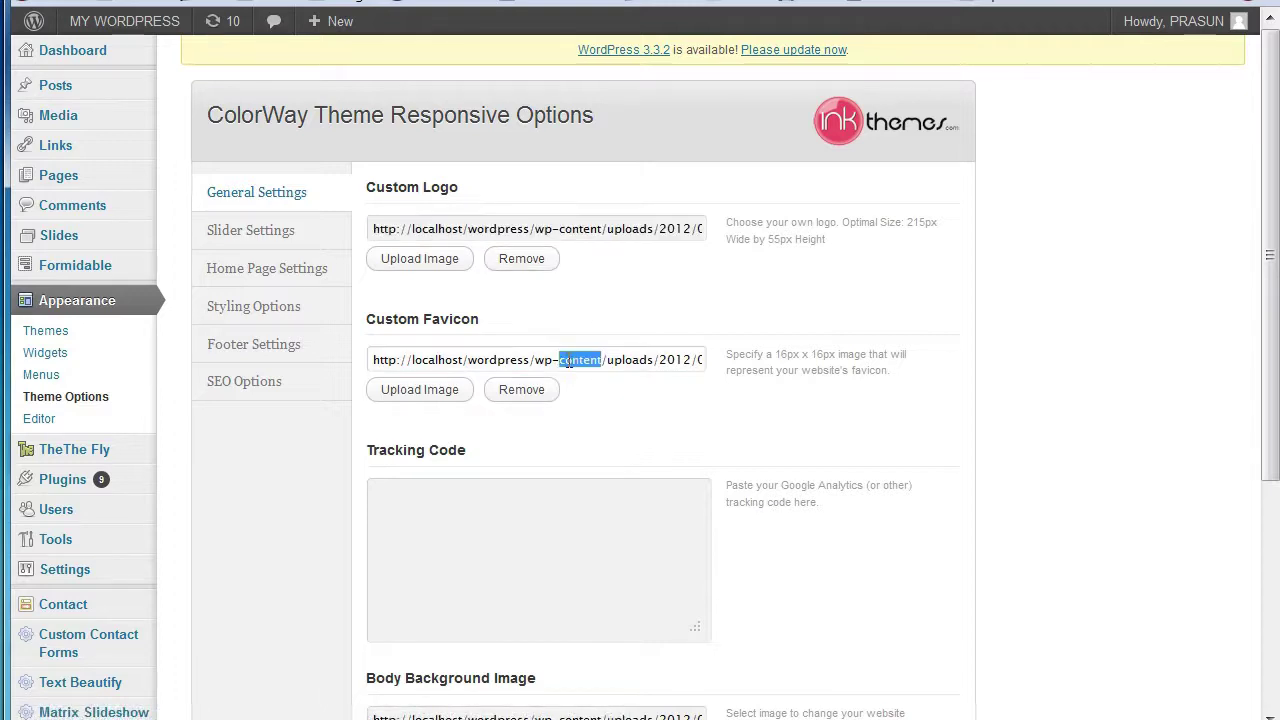
scroll(567, 361, down, 3)
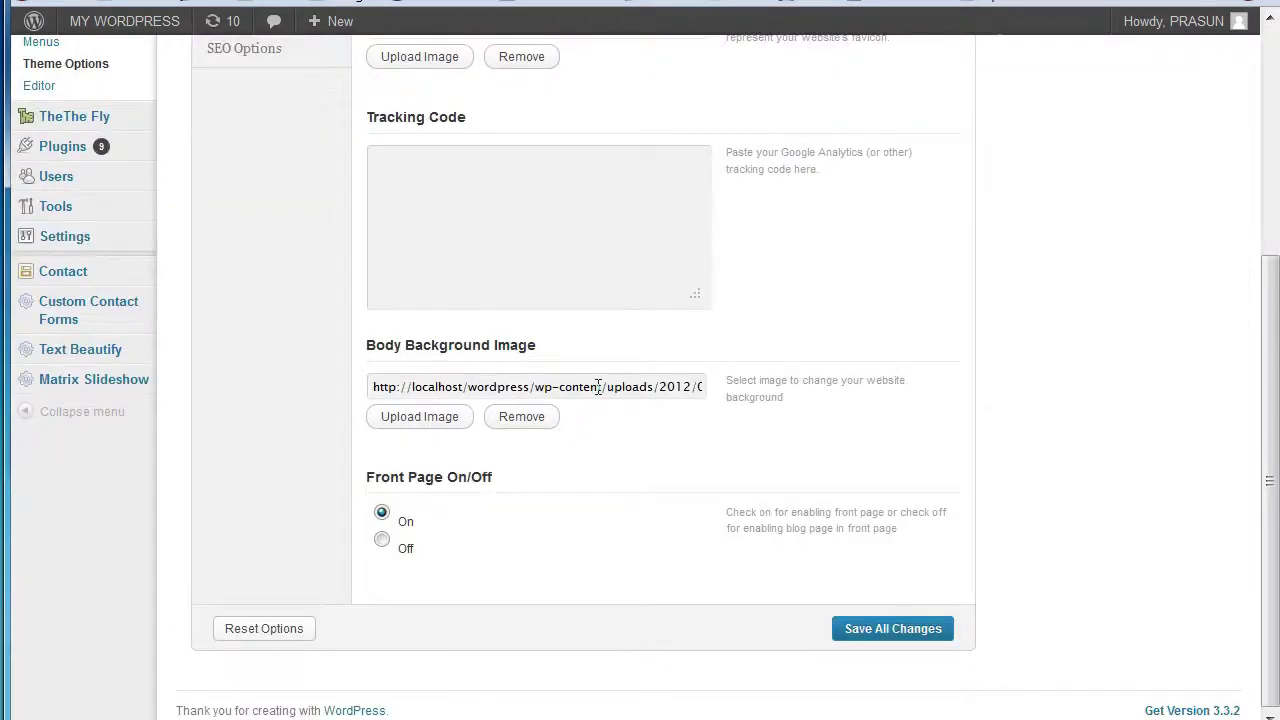
triple_click(597, 387)
click(280, 340)
scroll(228, 293, up, 3)
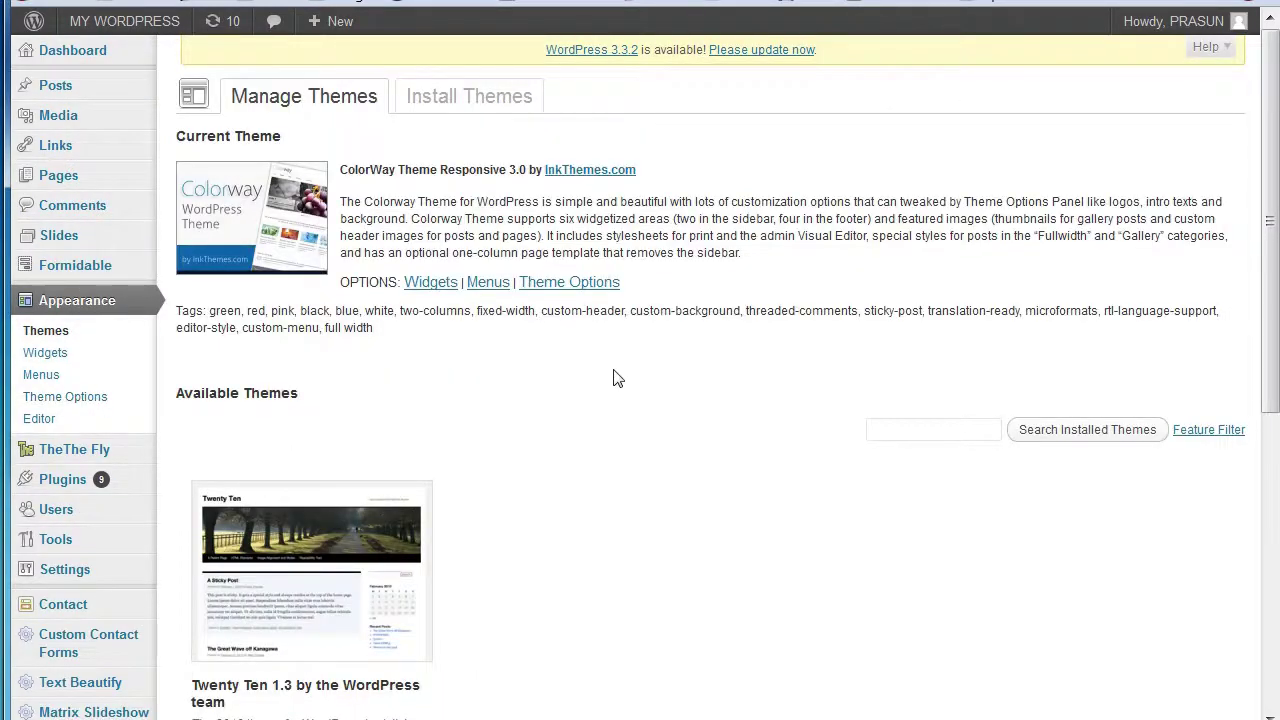
Visit the live site and cycle the slider back to the chalkboard slide
right_click(150, 50)
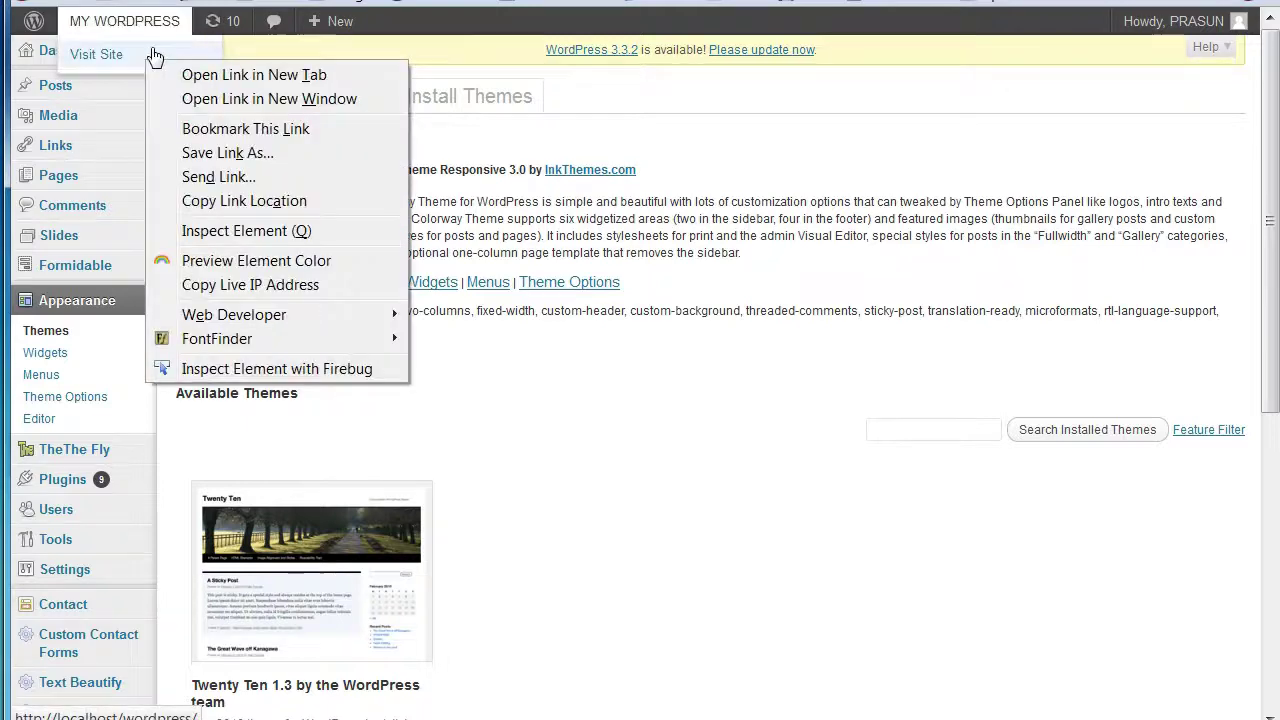
click(197, 72)
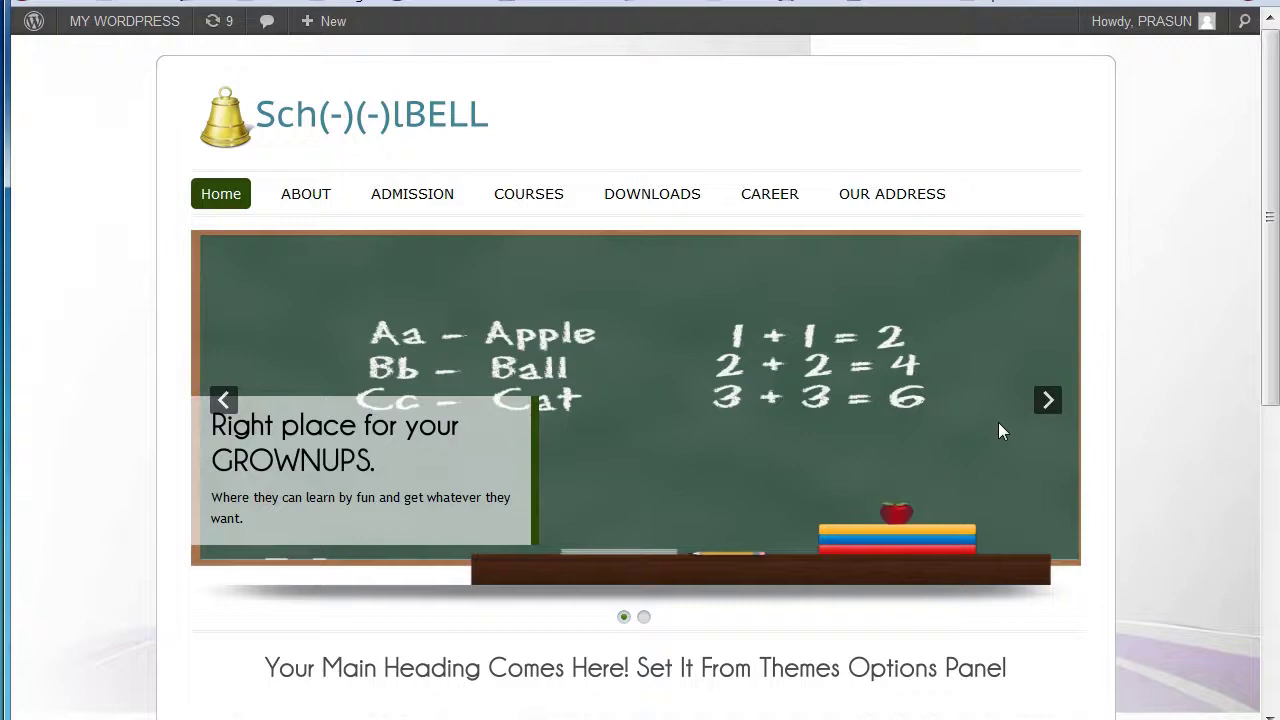
click(1046, 402)
click(1046, 402)
scroll(1058, 416, down, 5)
scroll(1040, 300, up, 5)
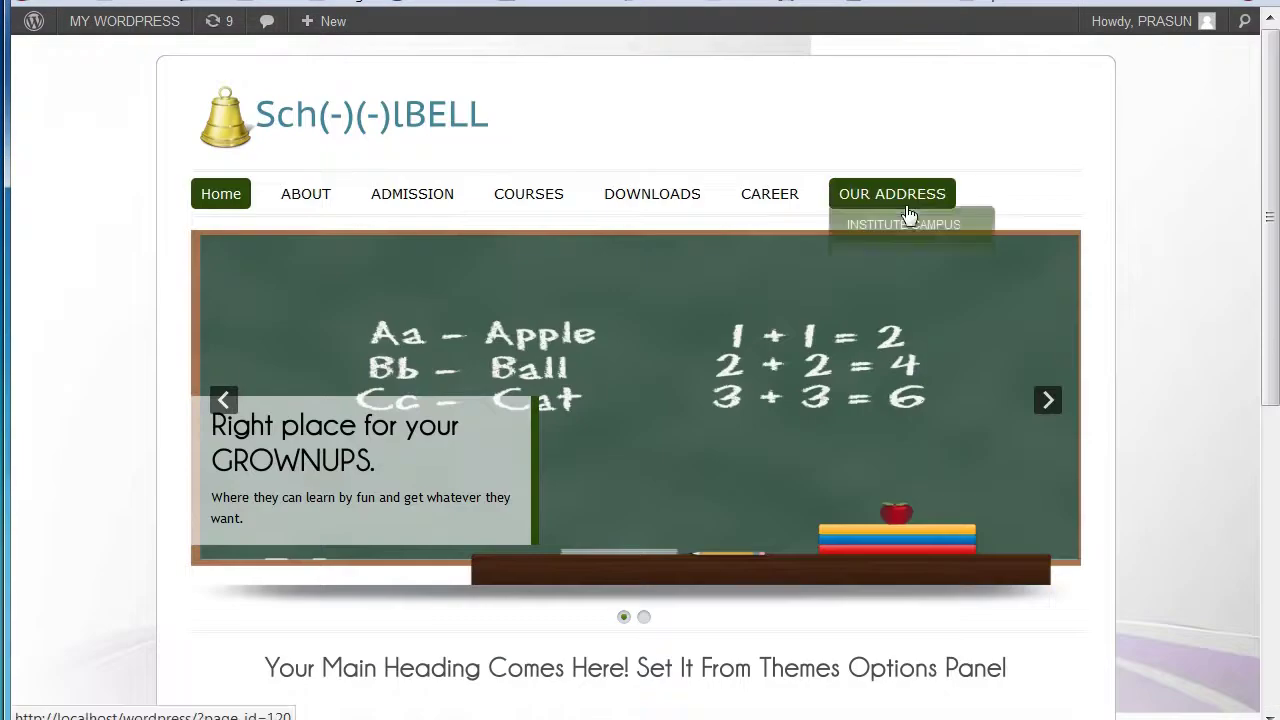
Open the INSTITUTE CAMPUS page and check its Bhopal address
click(935, 230)
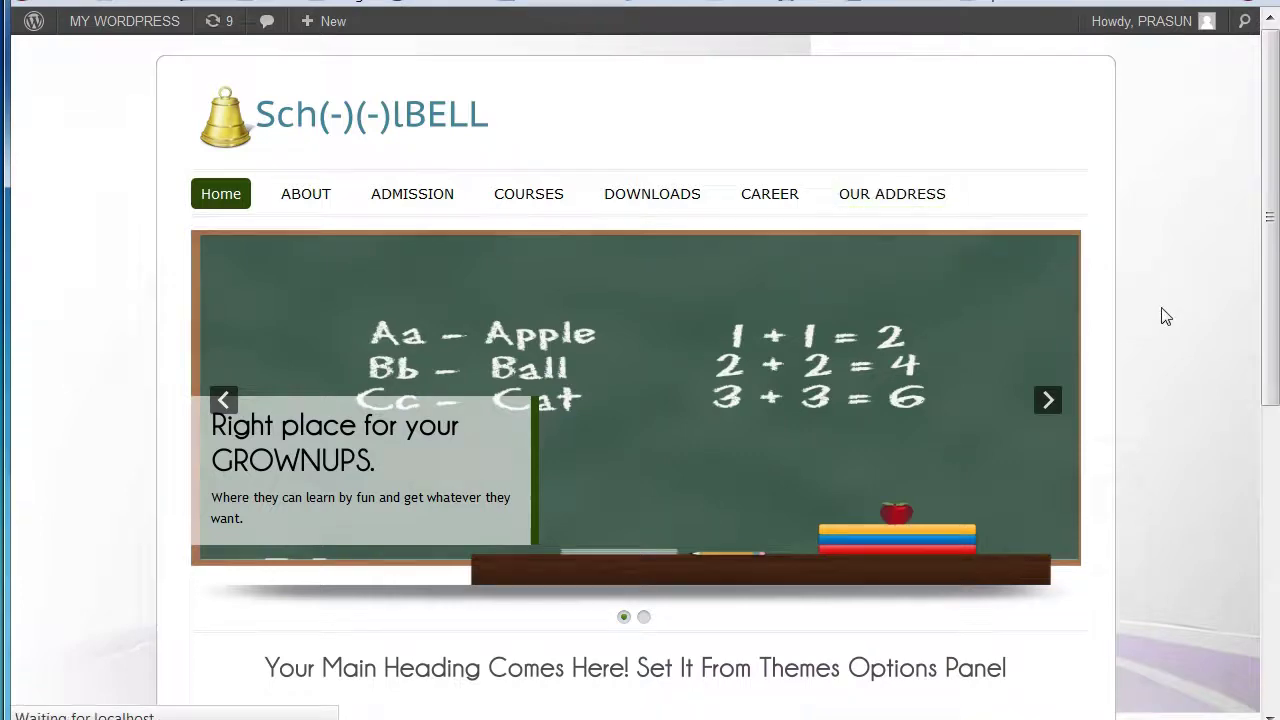
scroll(613, 487, down, 3)
scroll(249, 331, up, 3)
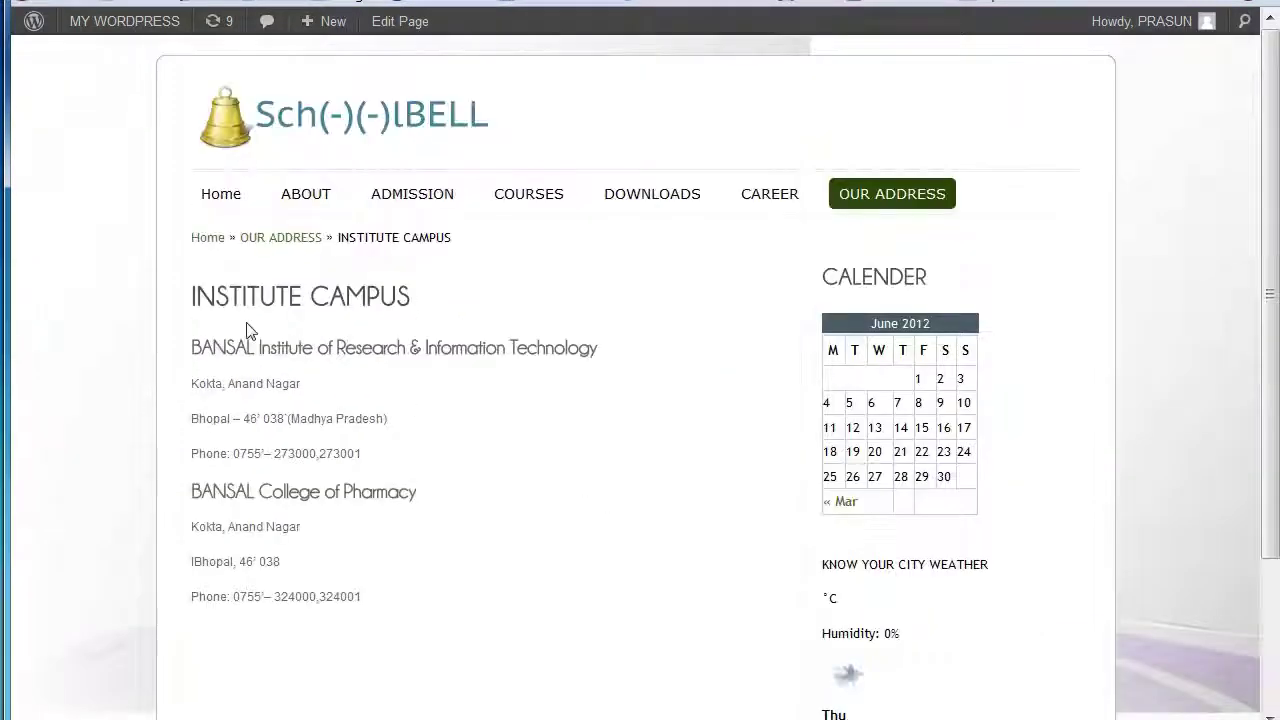
double_click(260, 418)
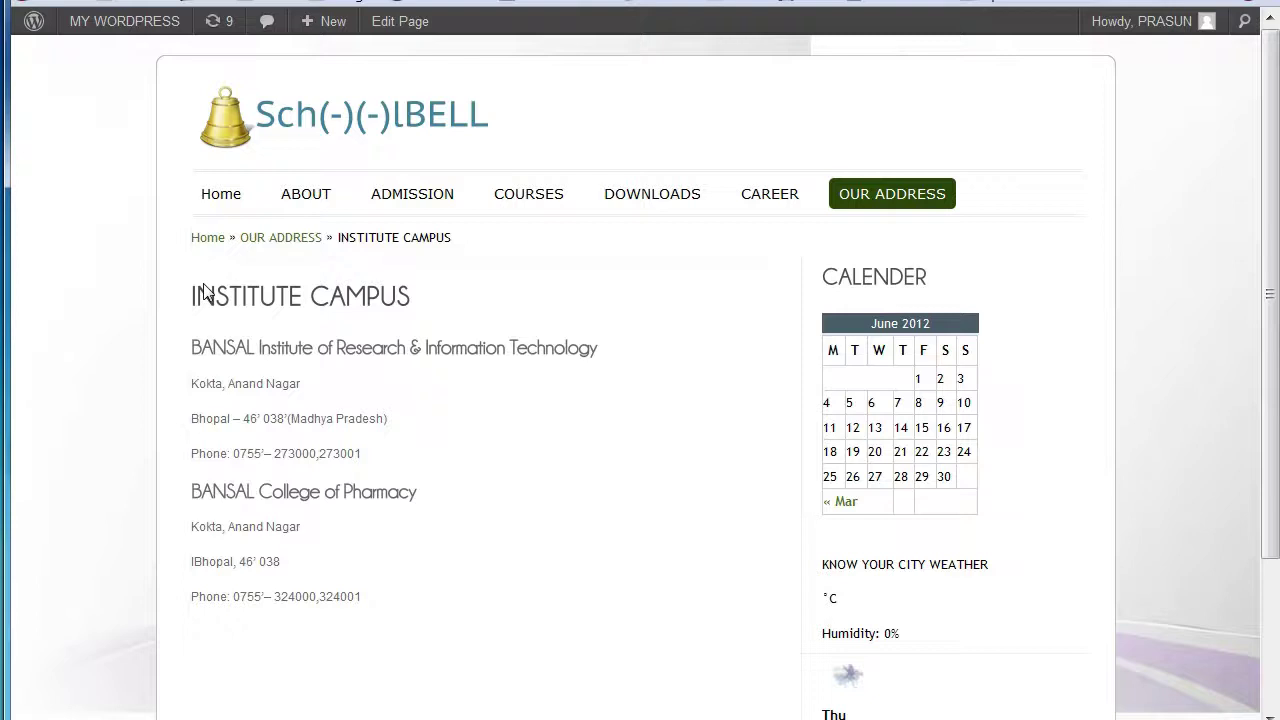